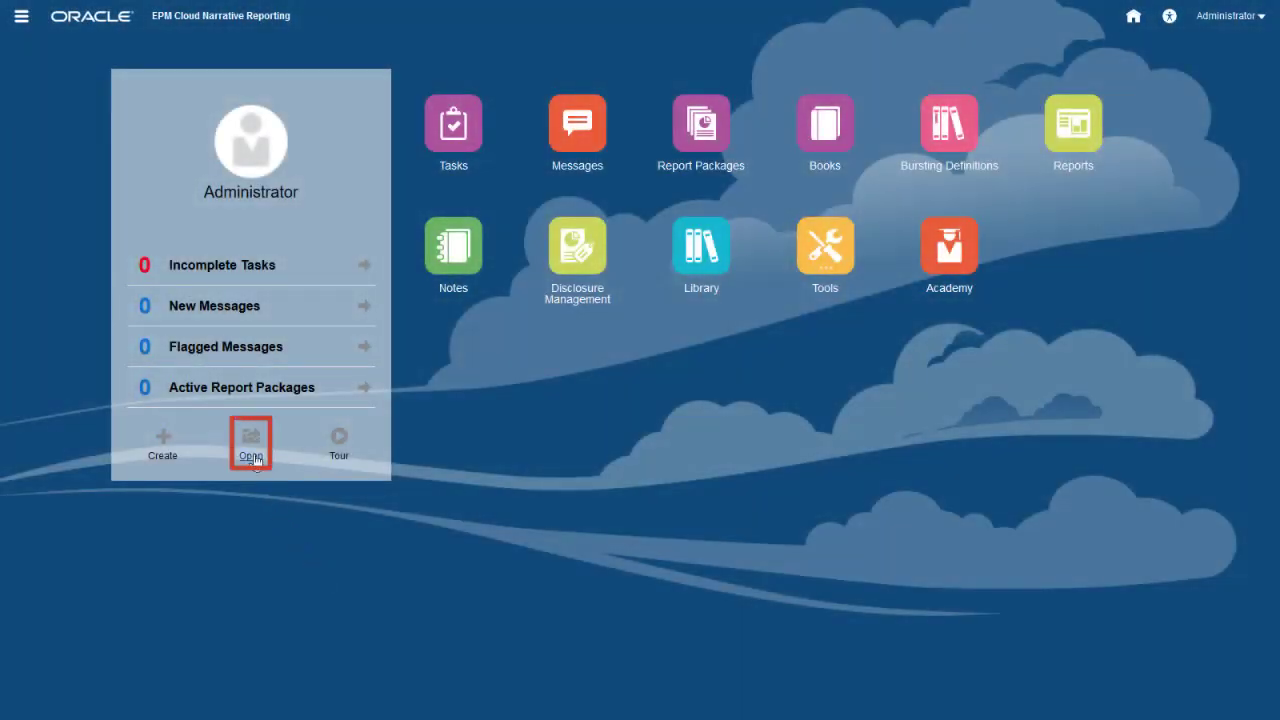
Step: Open the Product Analysis package from the Library's Analysis folder
left_click(251, 443)
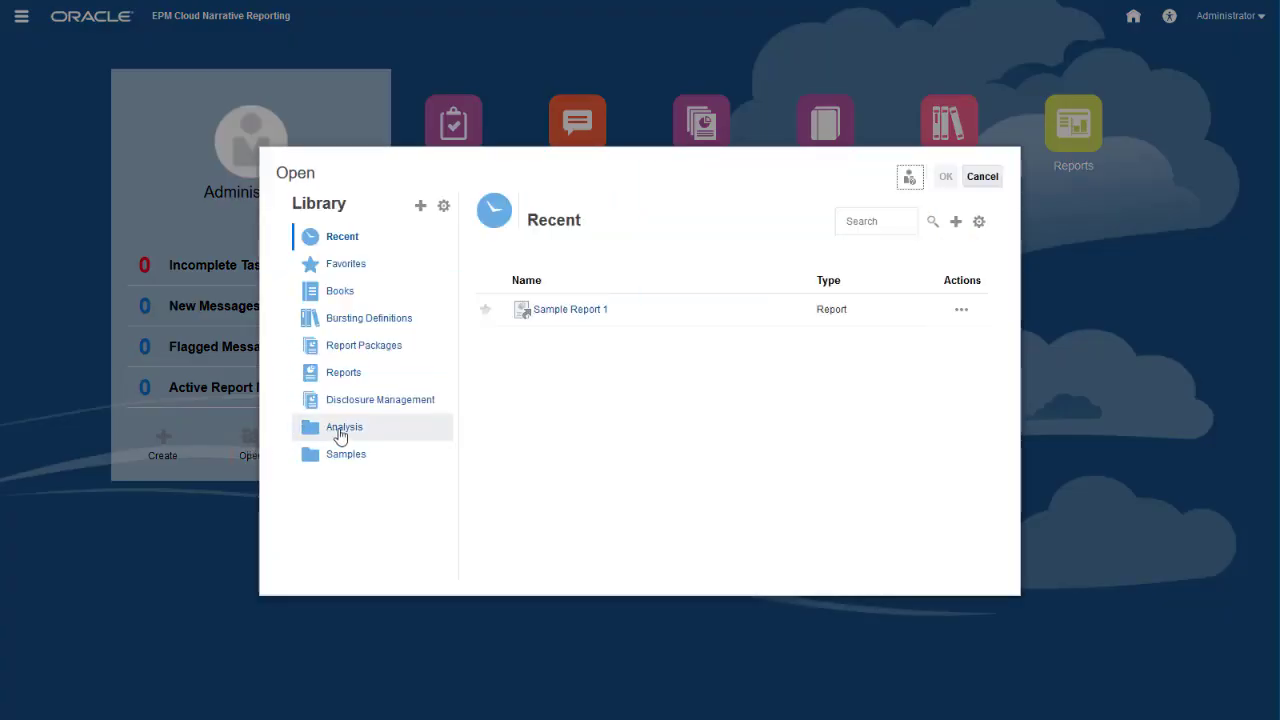
left_click(410, 430)
left_click(567, 312)
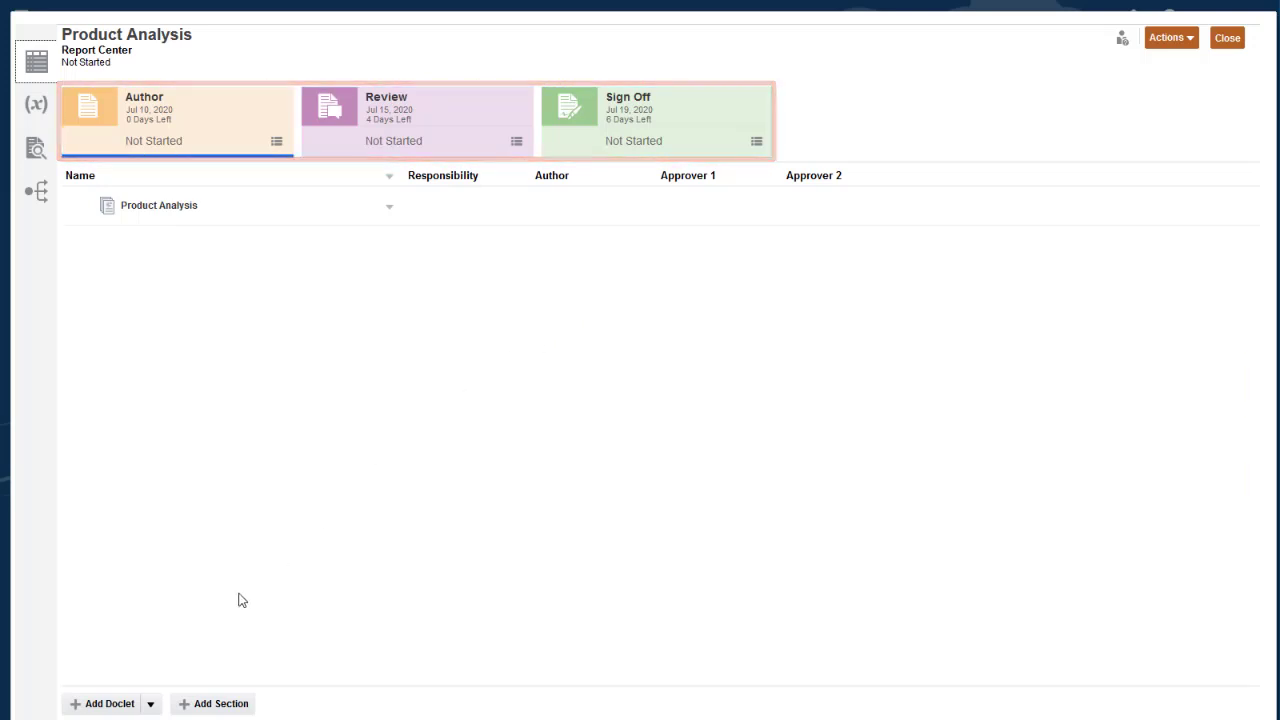
Step: Show the Add Doclet menu listing regular, supplemental and reference doclet types
left_click(151, 704)
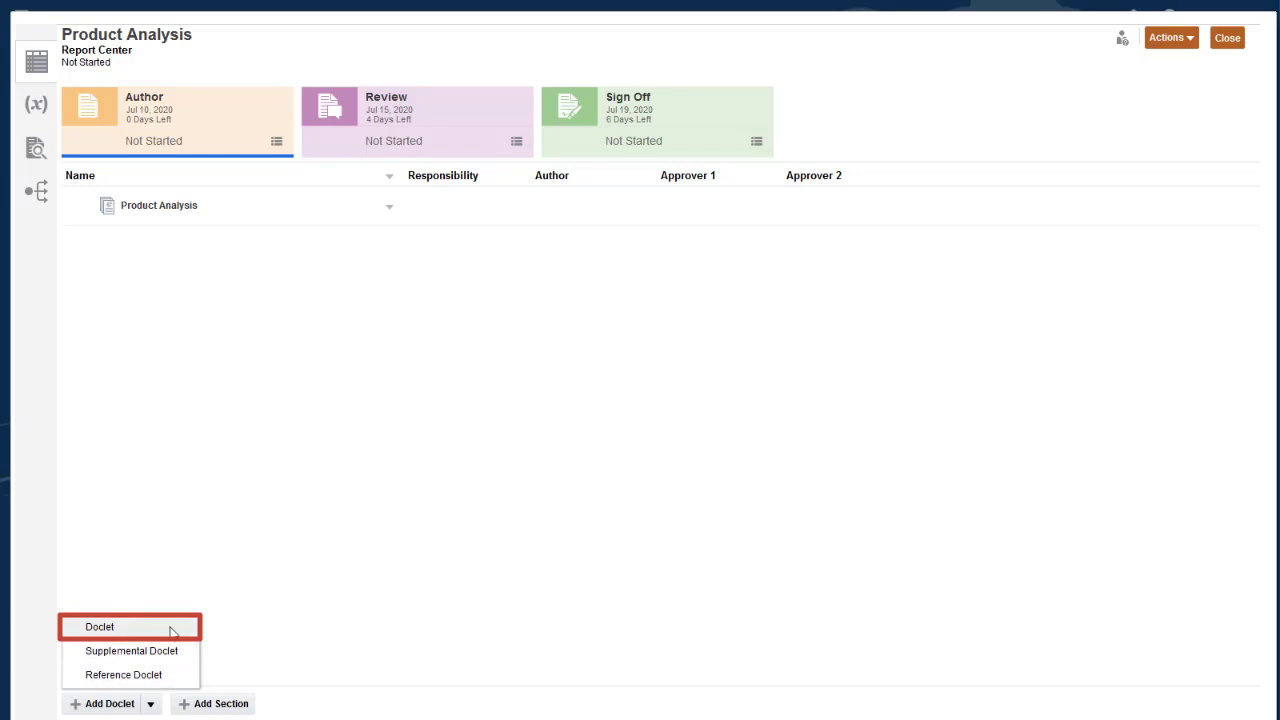
Step: Add a regular doclet with 3. Finance - Revenue report.docx uploaded as its content
left_click(169, 627)
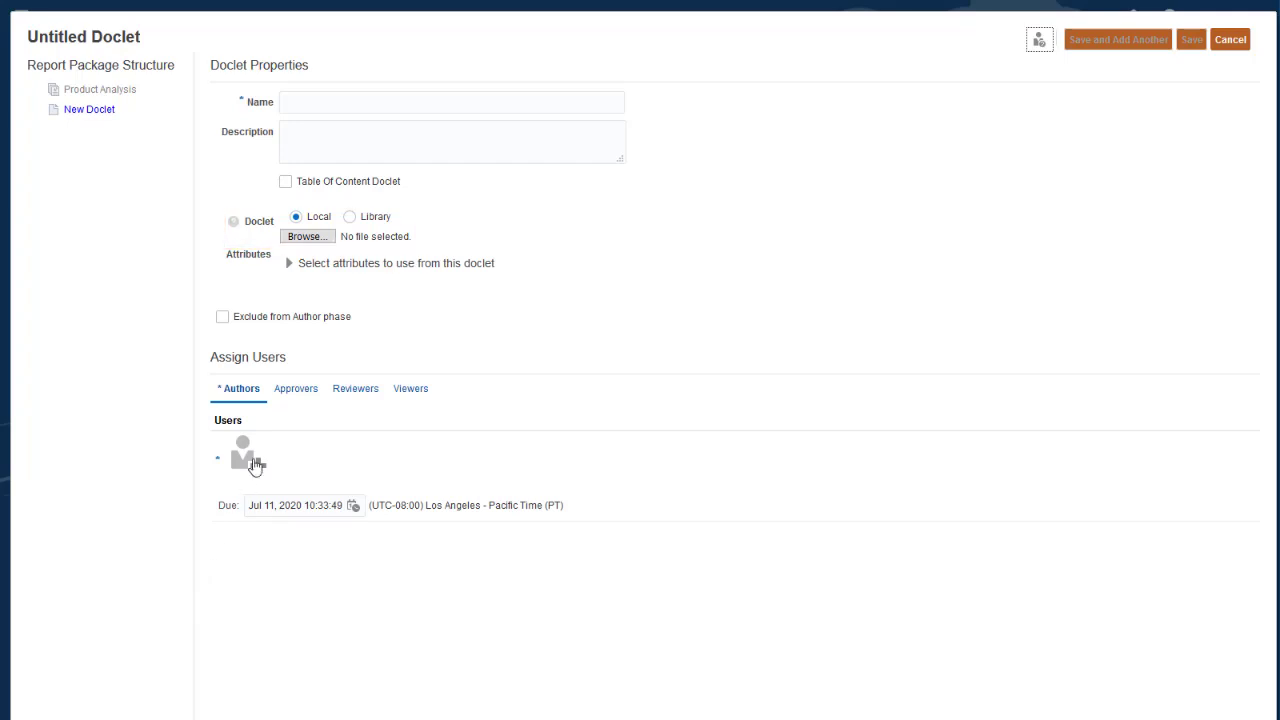
left_click(316, 238)
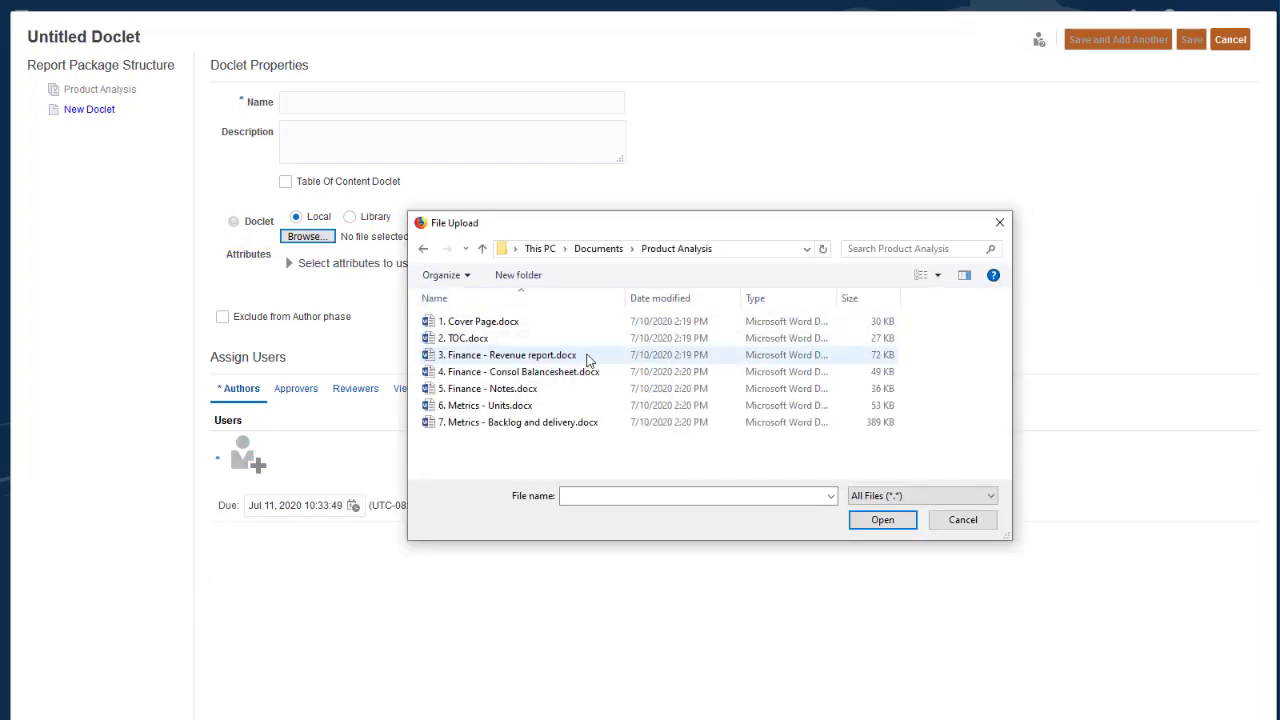
left_click(590, 356)
left_click(881, 521)
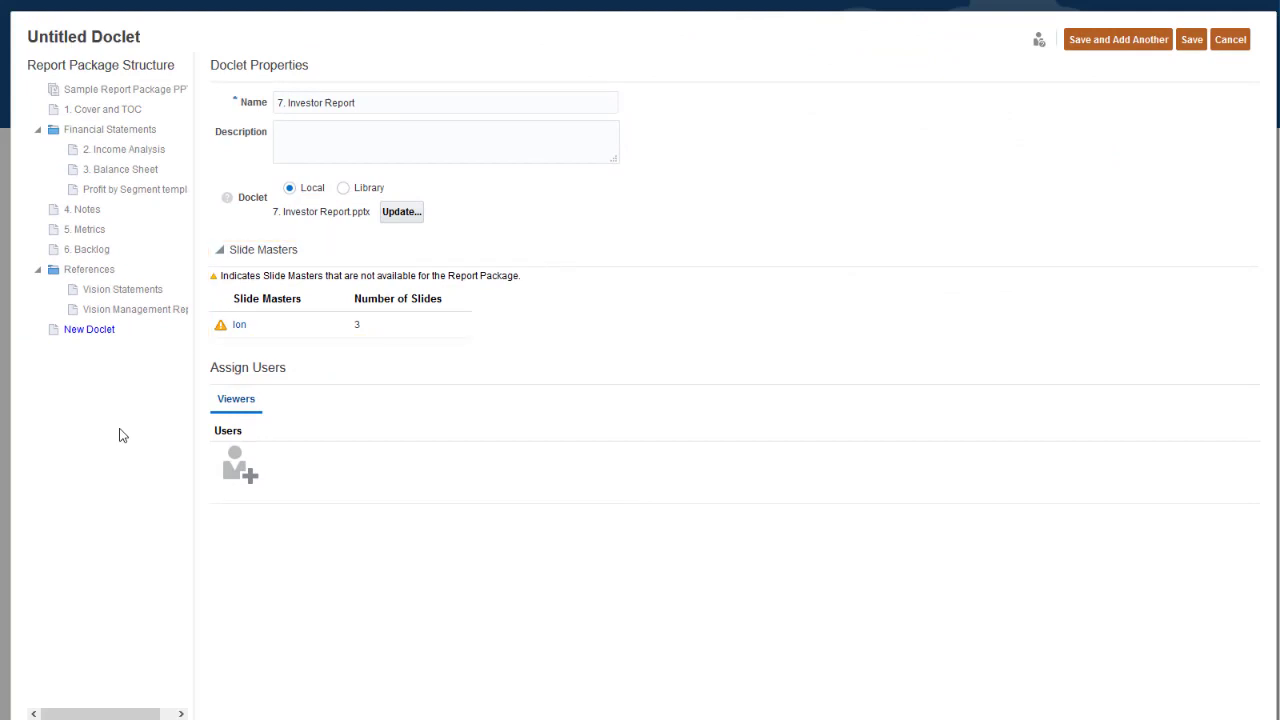
Step: Swap the doclet's Ion slide master for the package's Breeze slide master
left_click(239, 327)
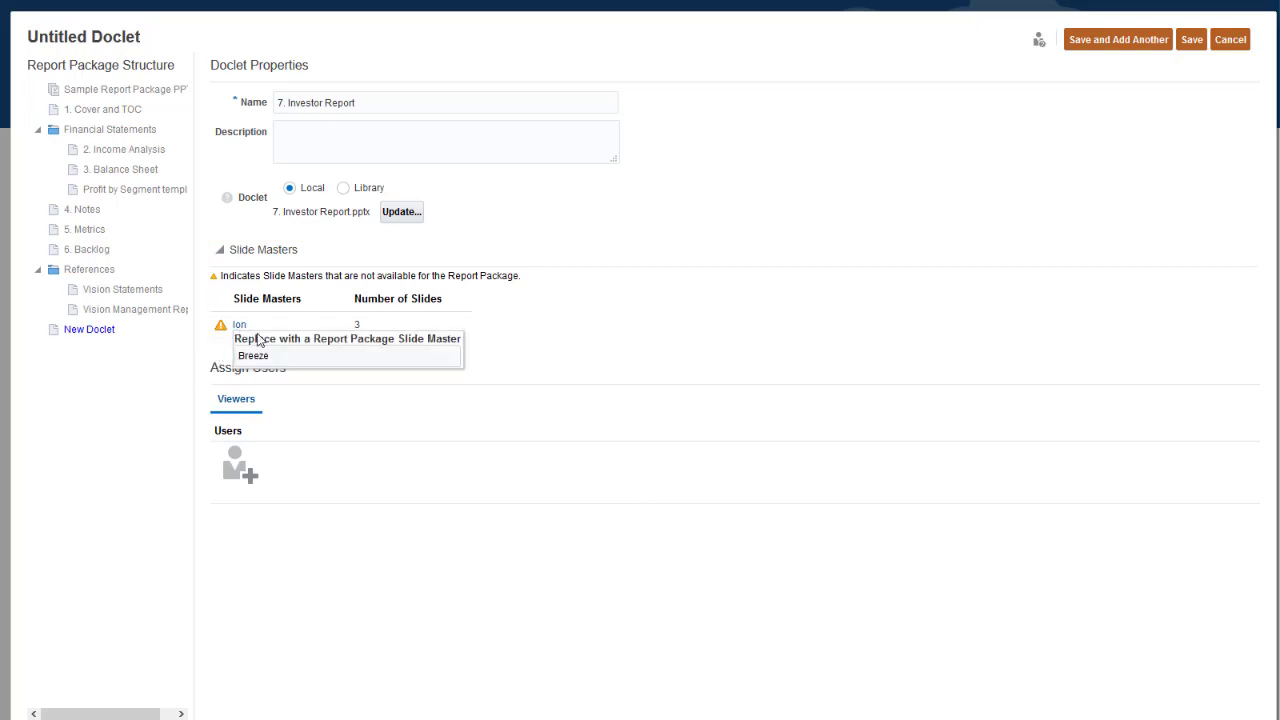
left_click(288, 358)
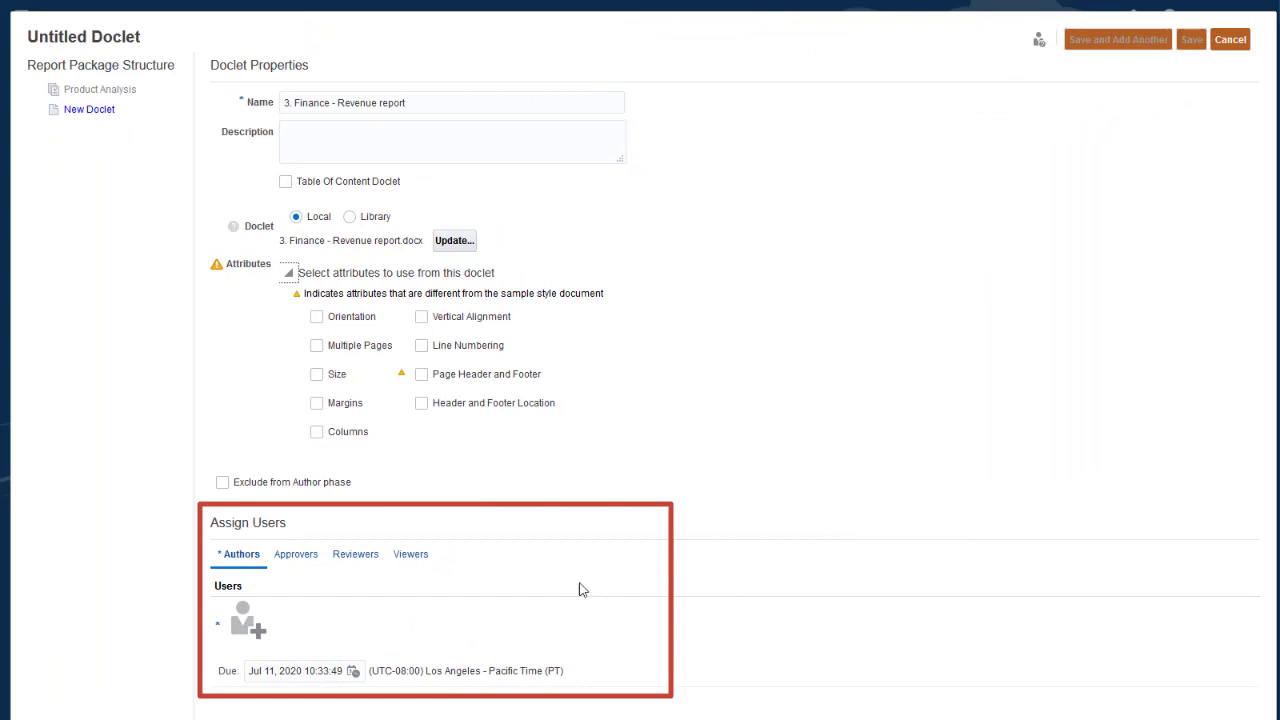
Step: Make the user found by searching 'bar*' the doclet's author, then view approver settings
left_click(248, 626)
left_click(292, 328)
type("b")
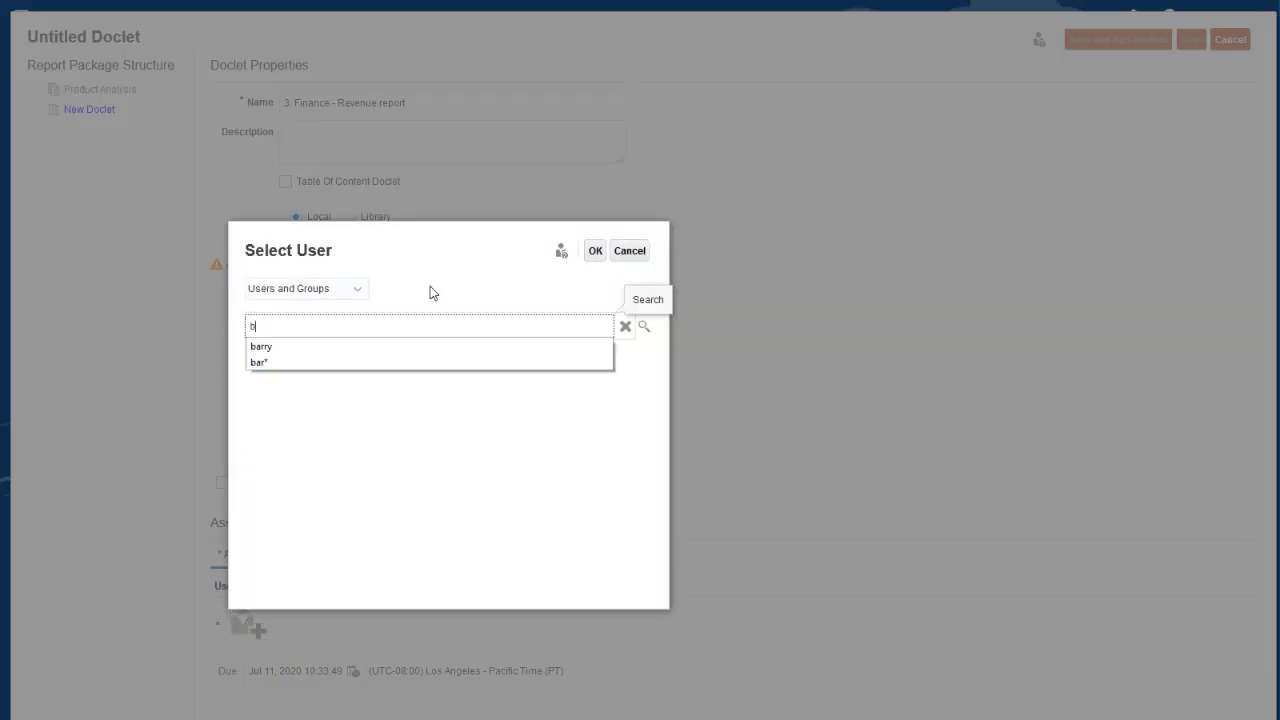
type("ar*")
left_click(644, 327)
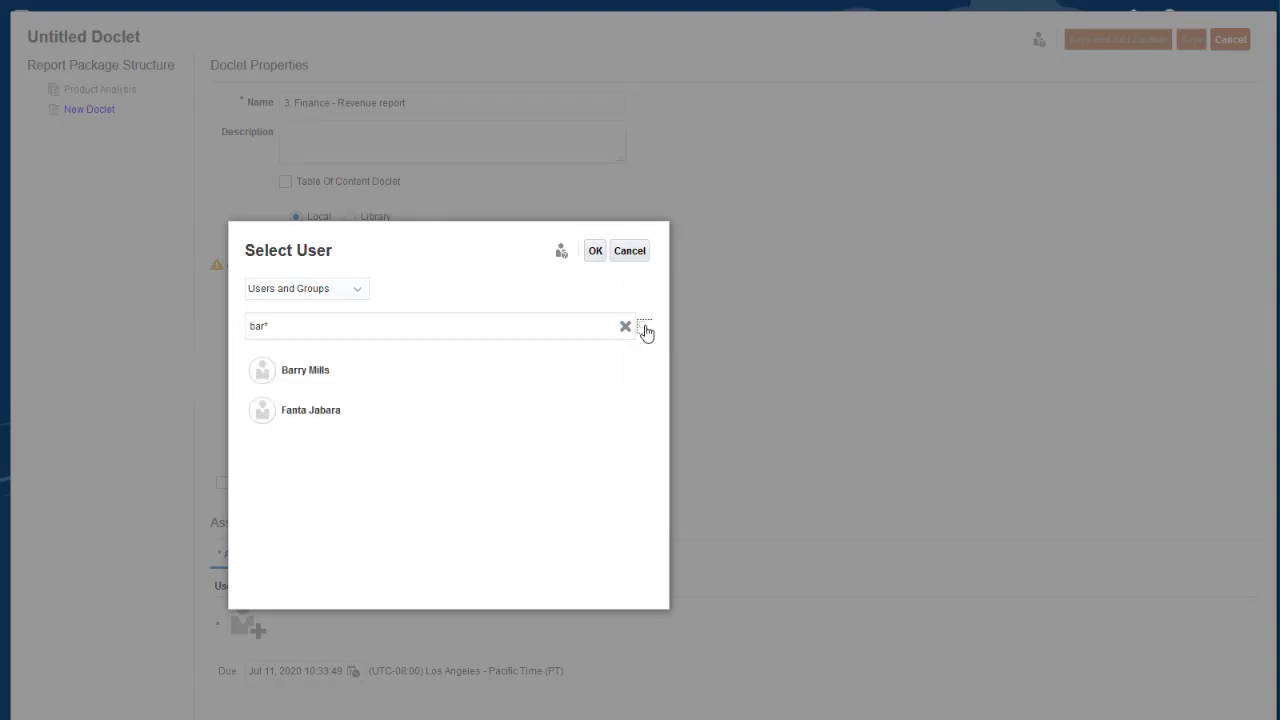
left_click(497, 366)
left_click(595, 251)
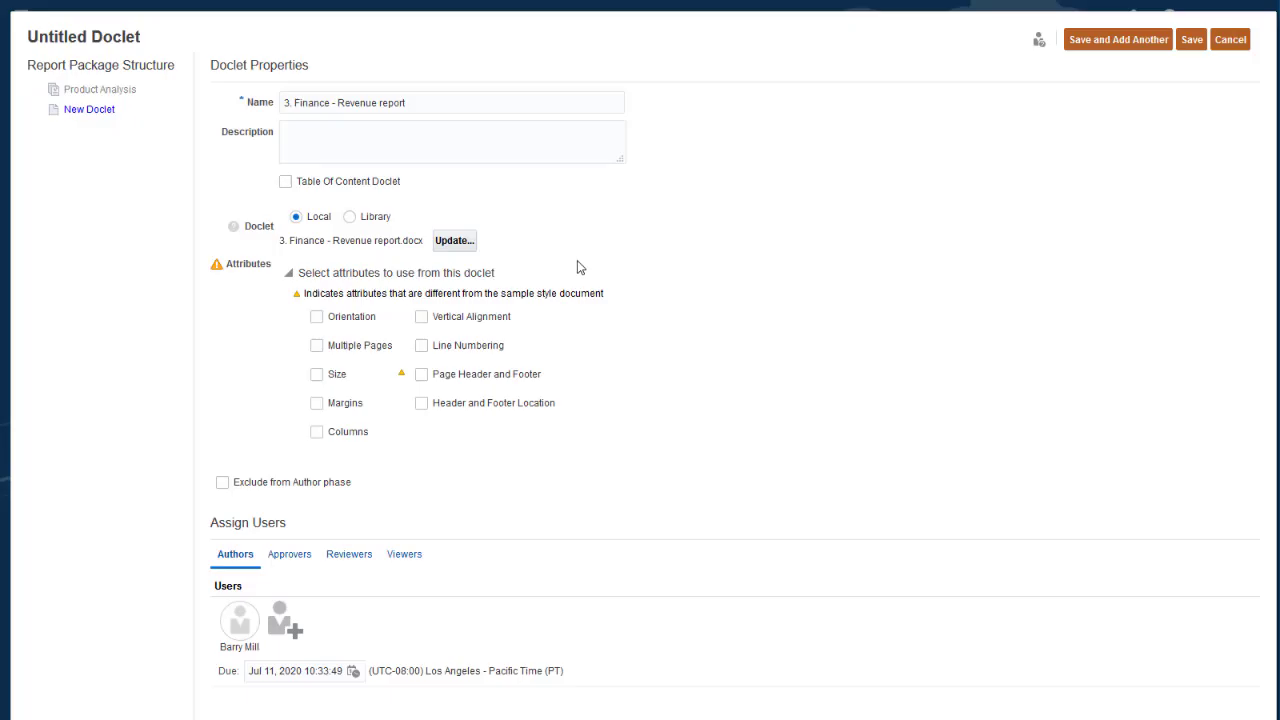
left_click(292, 556)
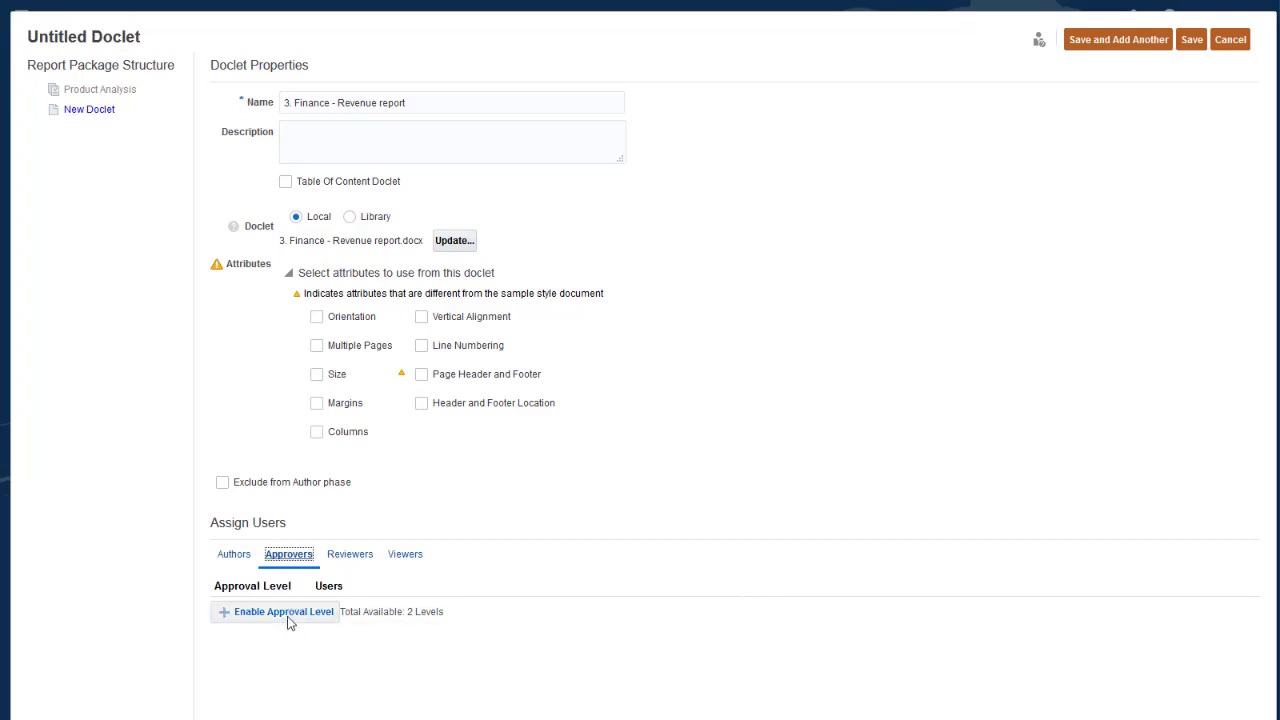
Step: Enable approval level 1 with the user found by searching 'ani*' as Approver 1
left_click(284, 612)
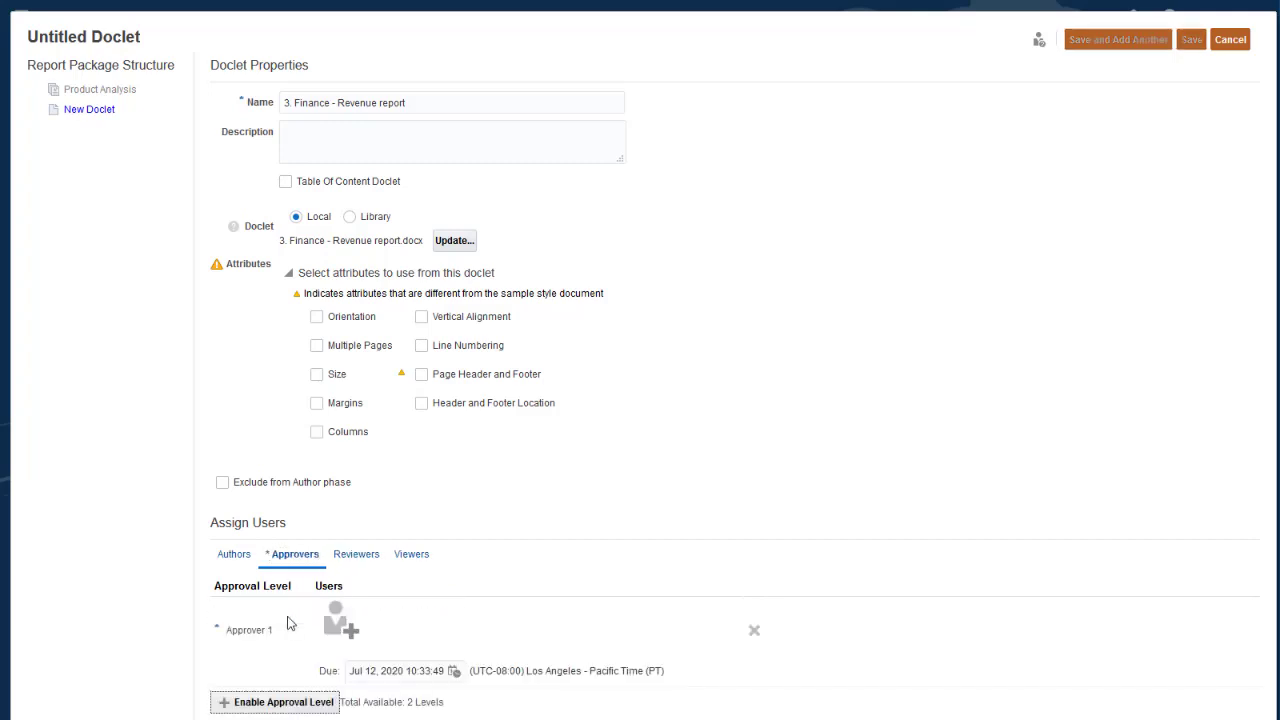
left_click(340, 624)
left_click(417, 327)
type("ani*")
left_click(734, 327)
left_click(577, 370)
left_click(688, 251)
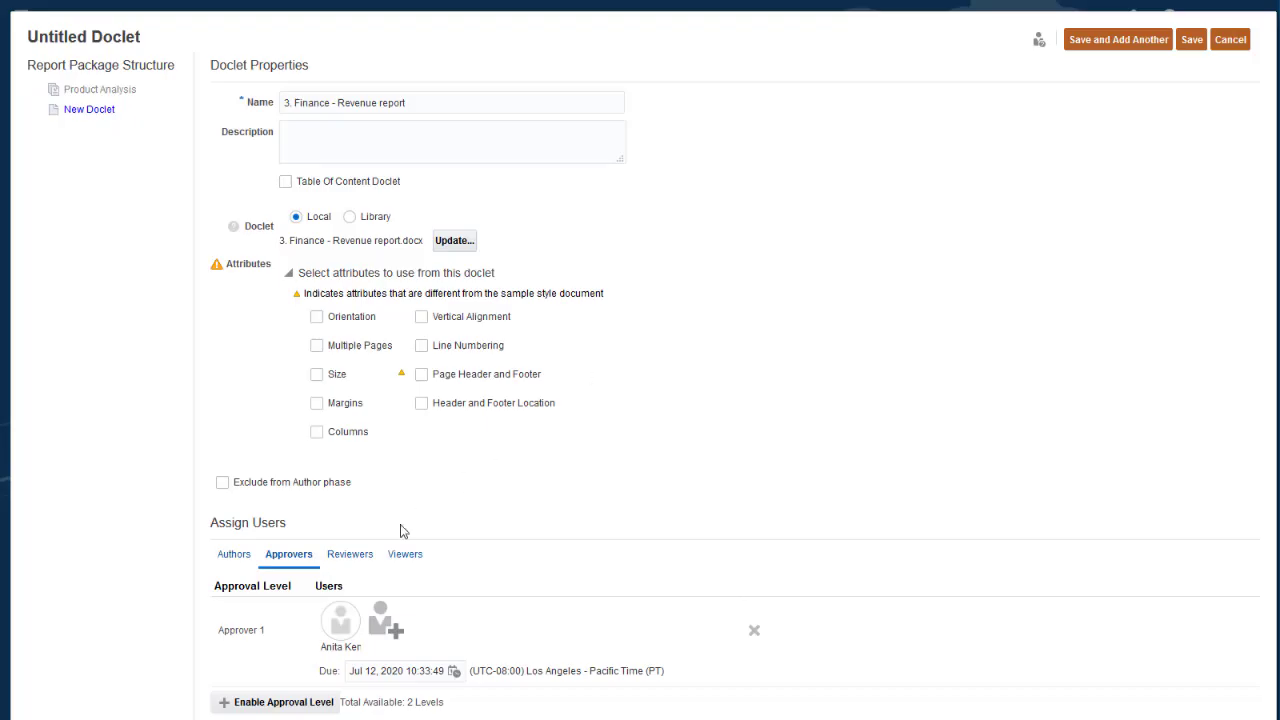
Step: Make Power User the Review Cycle 1 reviewer and copy it to Review Cycle 2
left_click(350, 554)
left_click(340, 625)
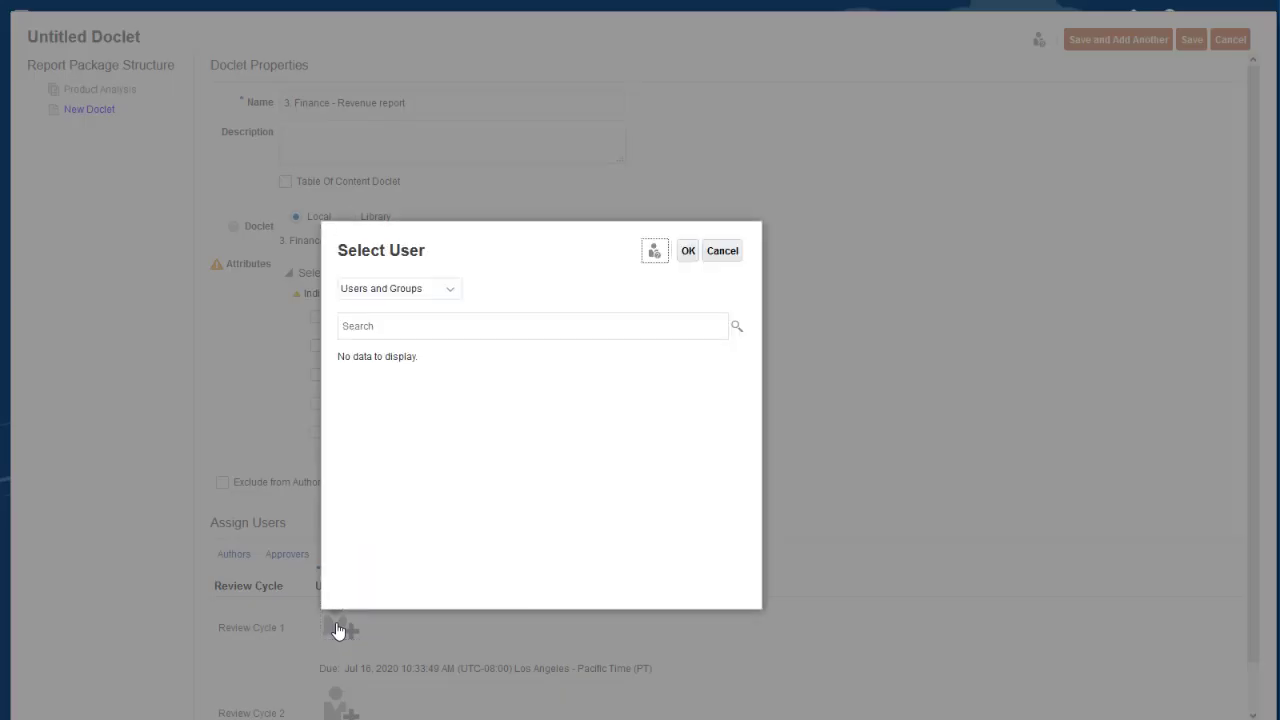
left_click(400, 326)
type("pow*")
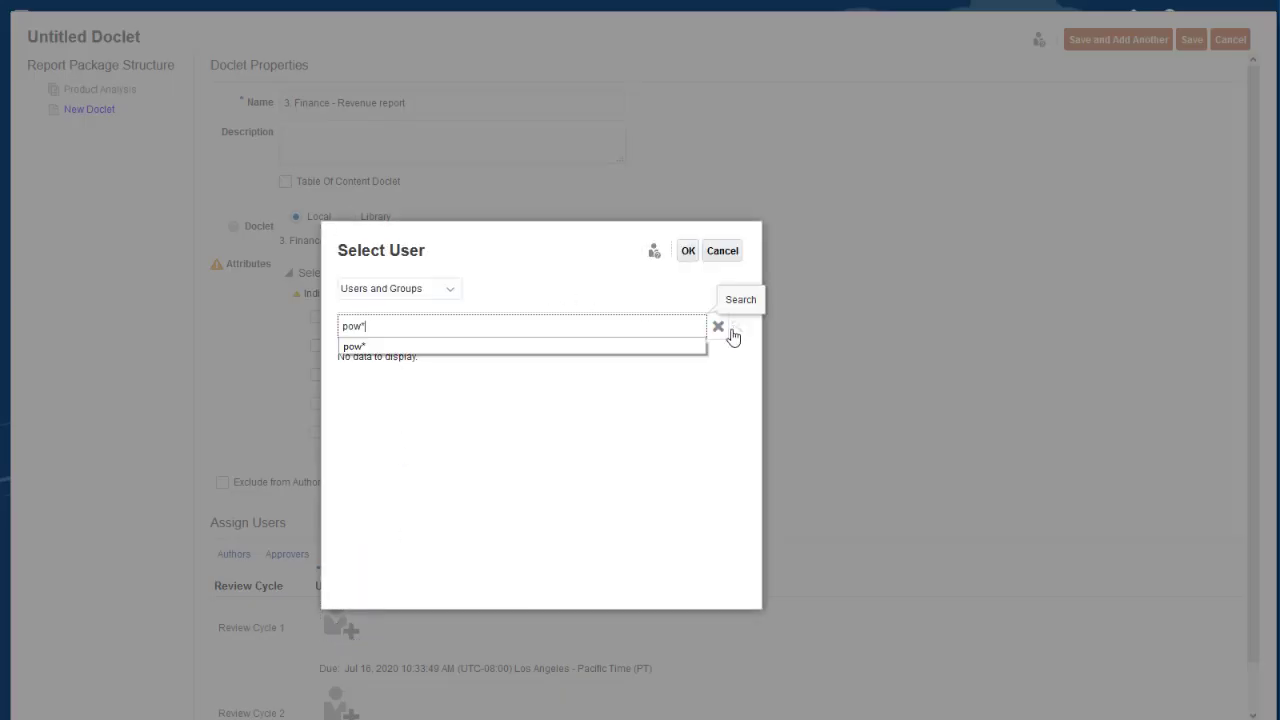
left_click(732, 337)
left_click(505, 370)
left_click(688, 251)
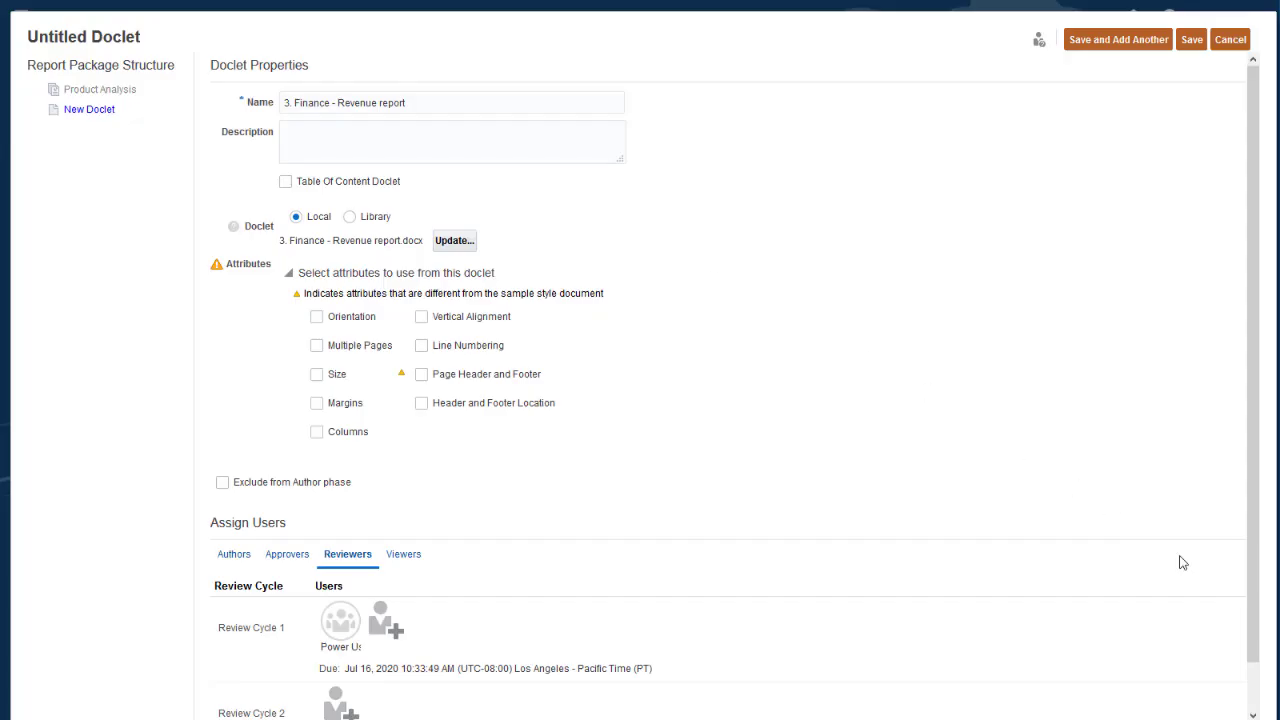
scroll(1251, 638, "down", 1)
left_click(344, 666)
left_click(304, 697)
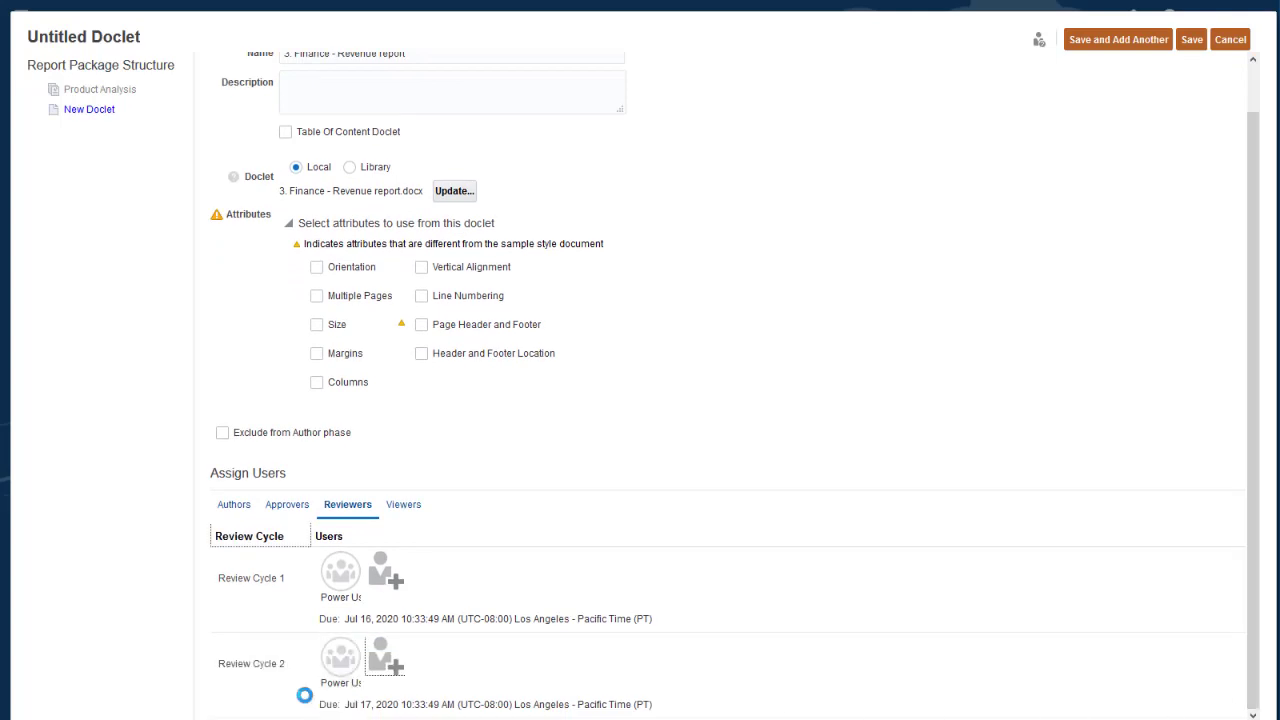
Step: In the Authors settings, toggle Exclude from Author phase on and then off again
left_click(234, 508)
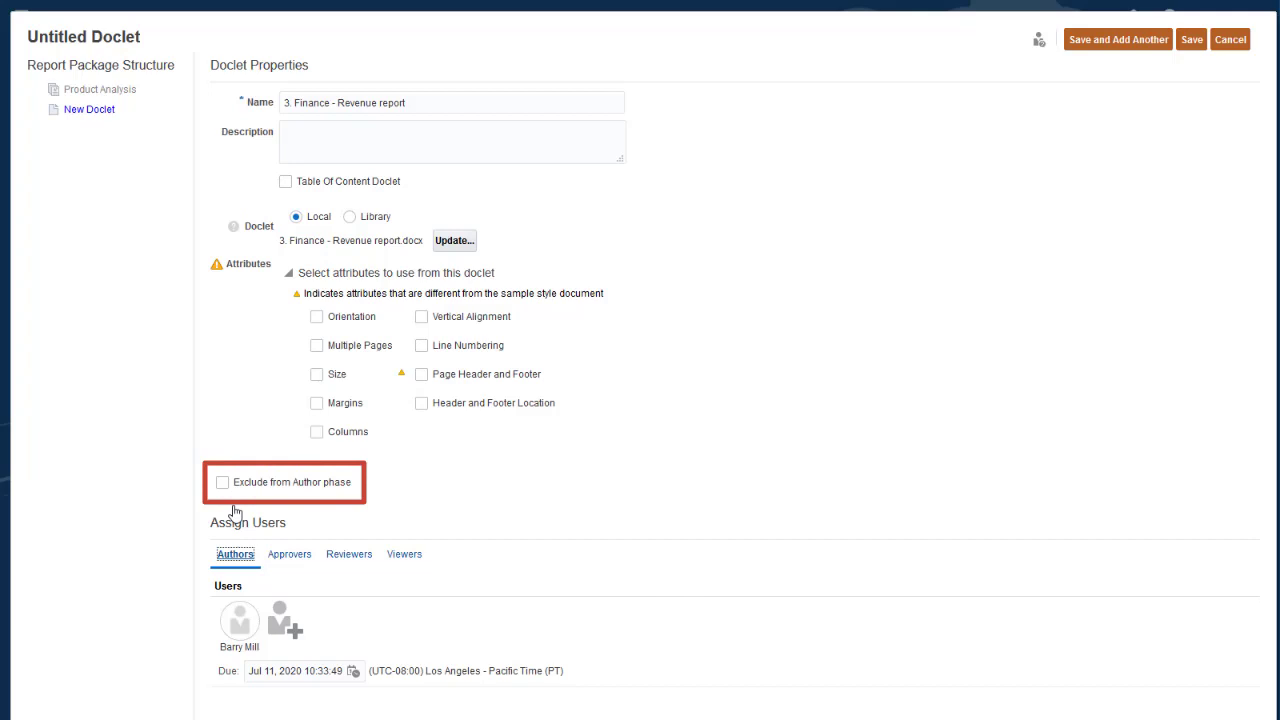
left_click(222, 483)
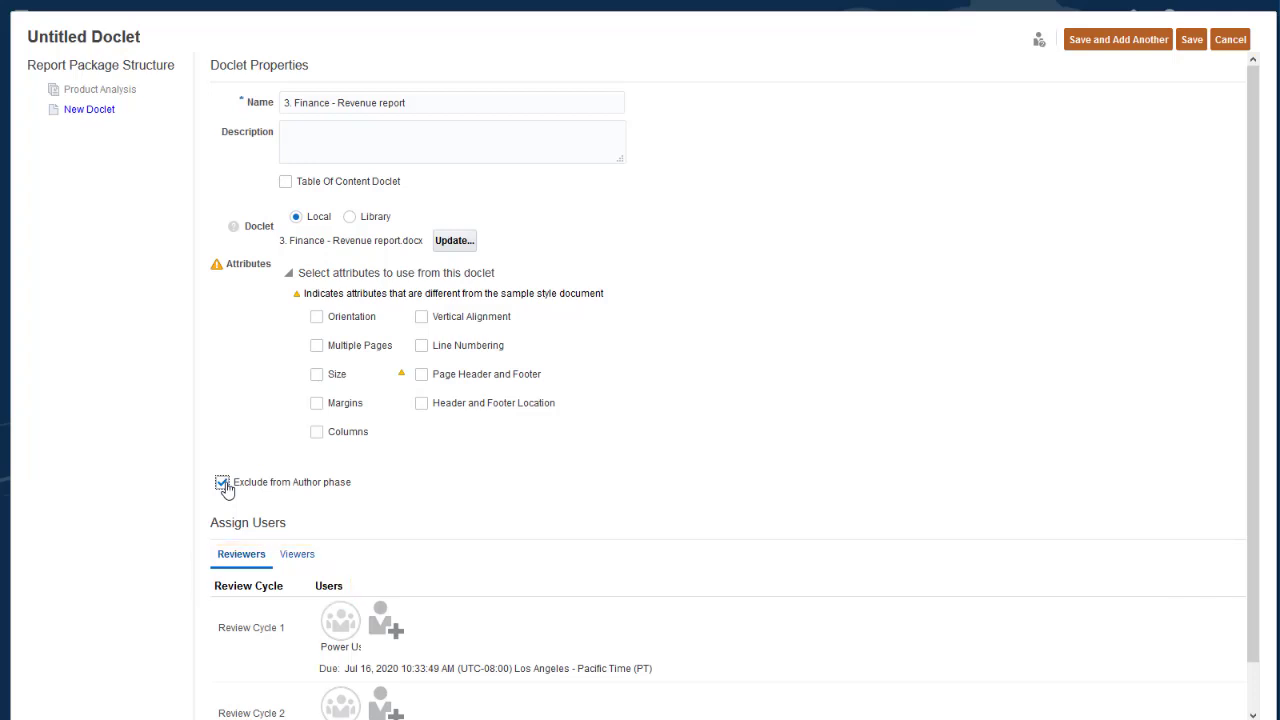
left_click(224, 484)
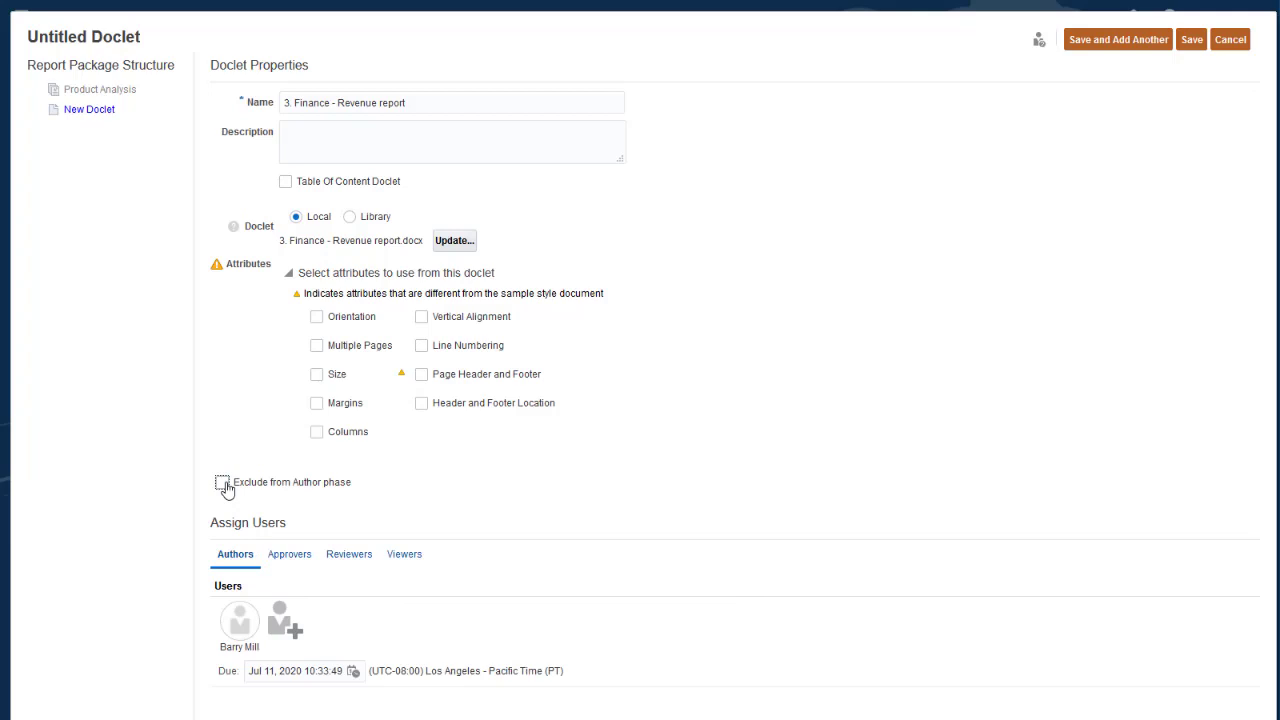
Step: Save the Finance doclet and add 2. TOC.docx as a table-of-contents doclet excluded from authoring
left_click(1106, 45)
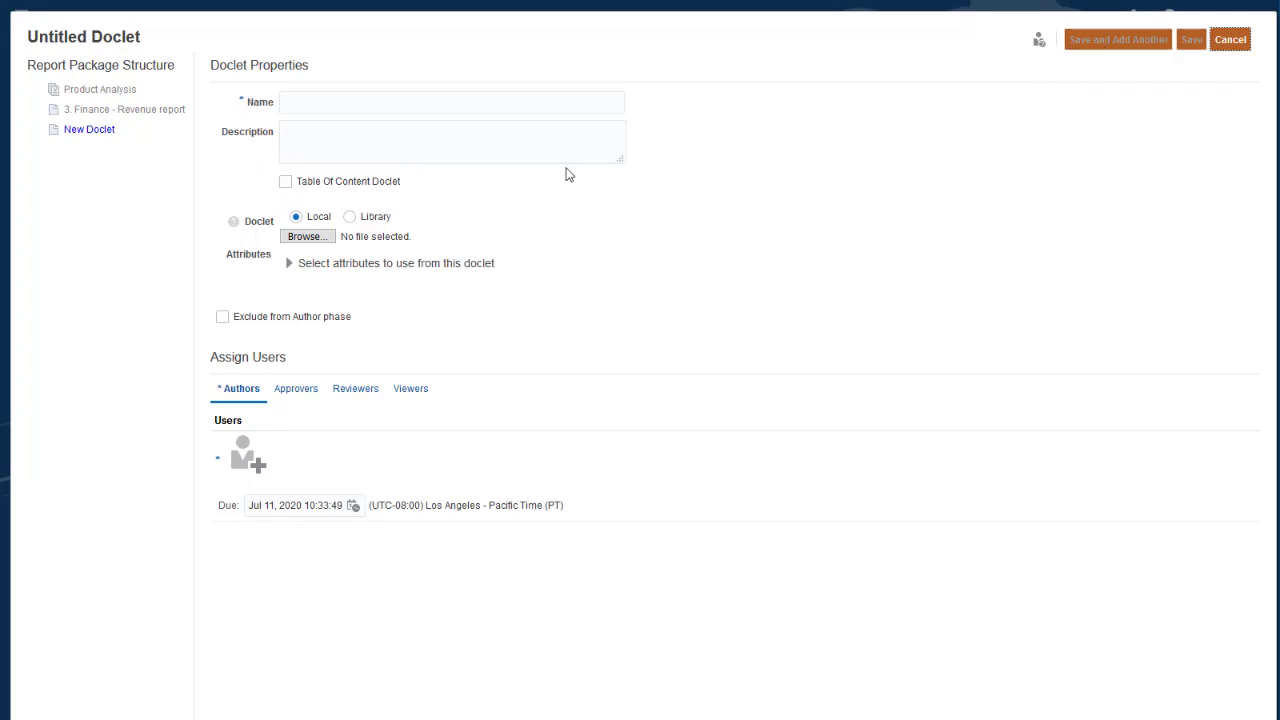
left_click(288, 187)
left_click(314, 240)
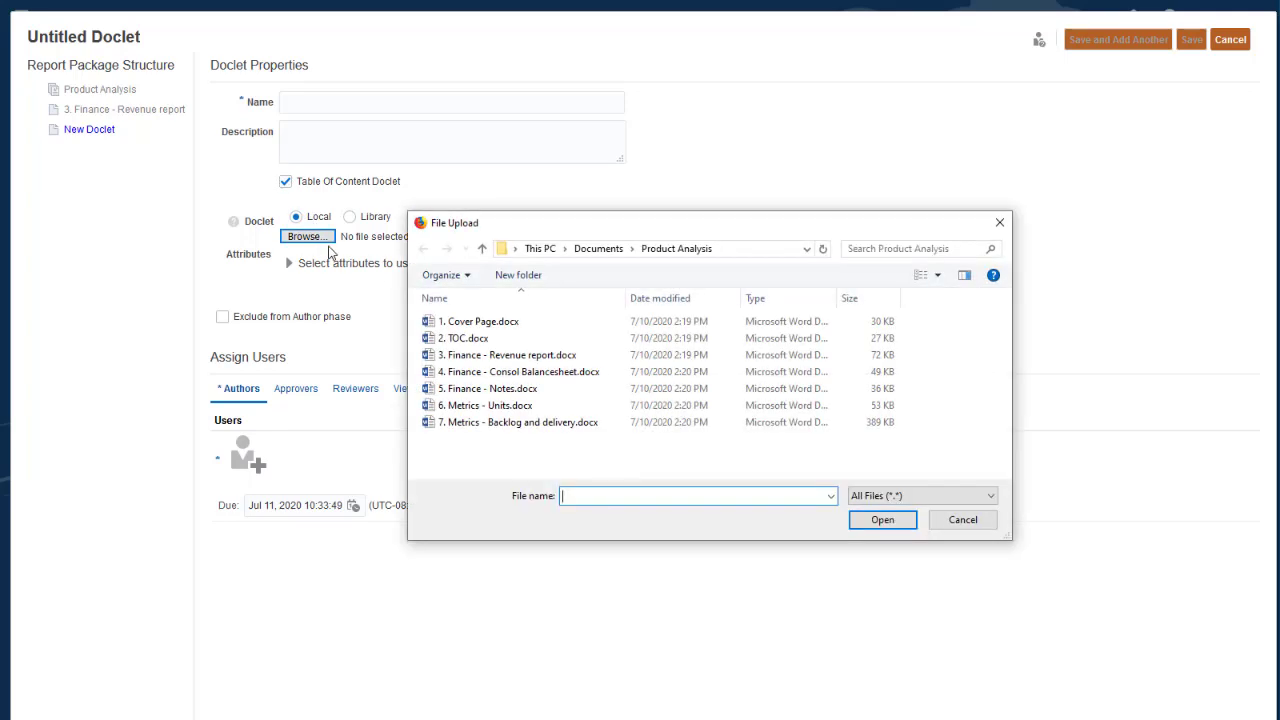
left_click(533, 341)
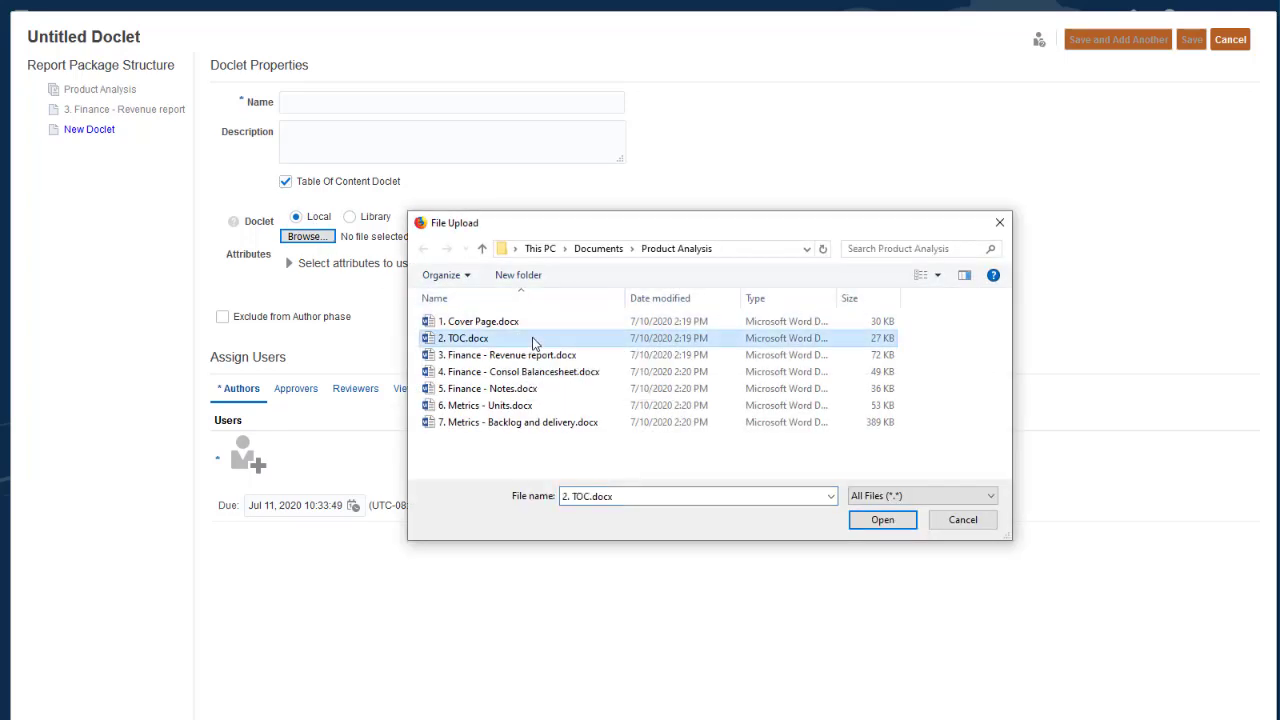
left_click(894, 522)
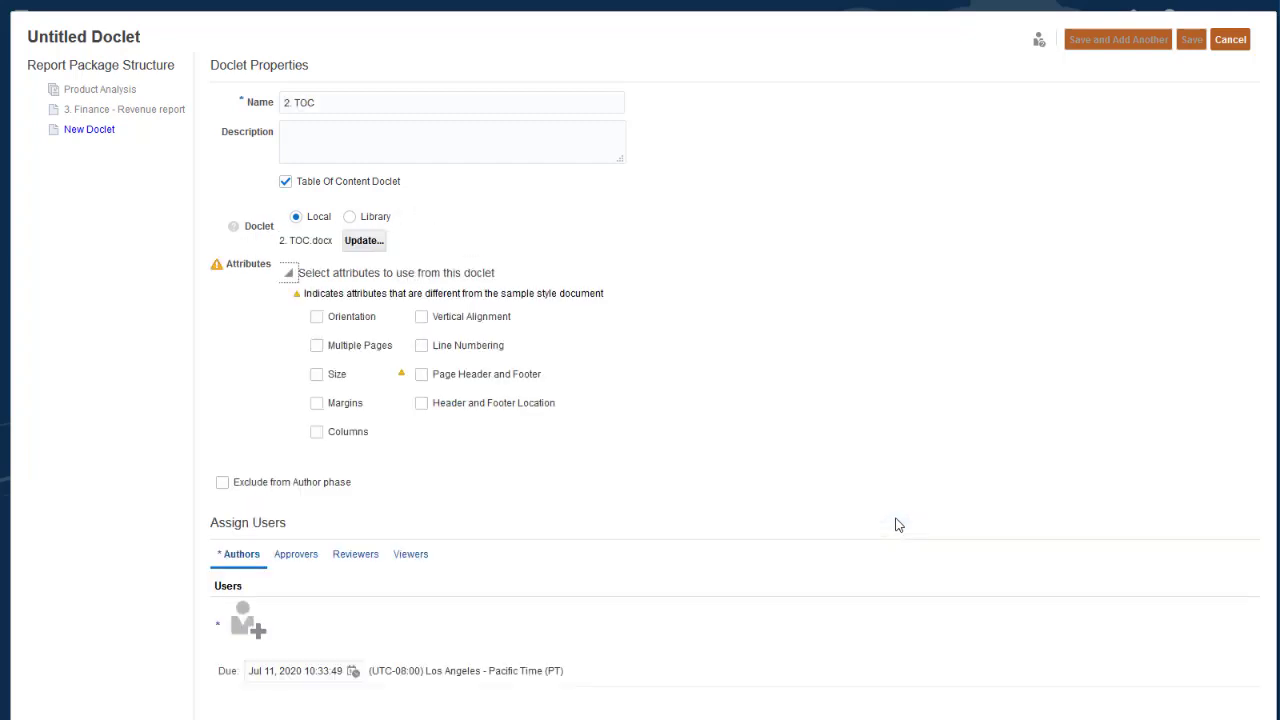
left_click(222, 486)
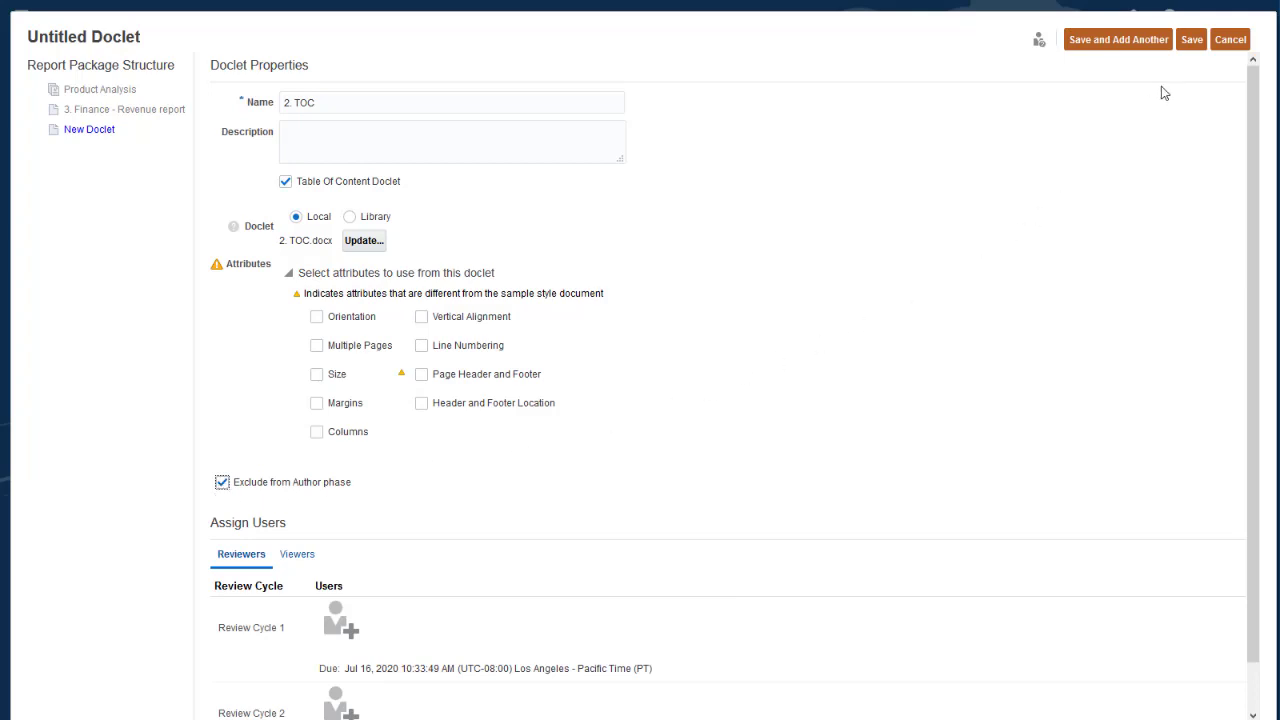
Step: Save the TOC doclet and reorder so 1. Cover Page and 2. TOC precede 3. Finance - Revenue report
left_click(1191, 48)
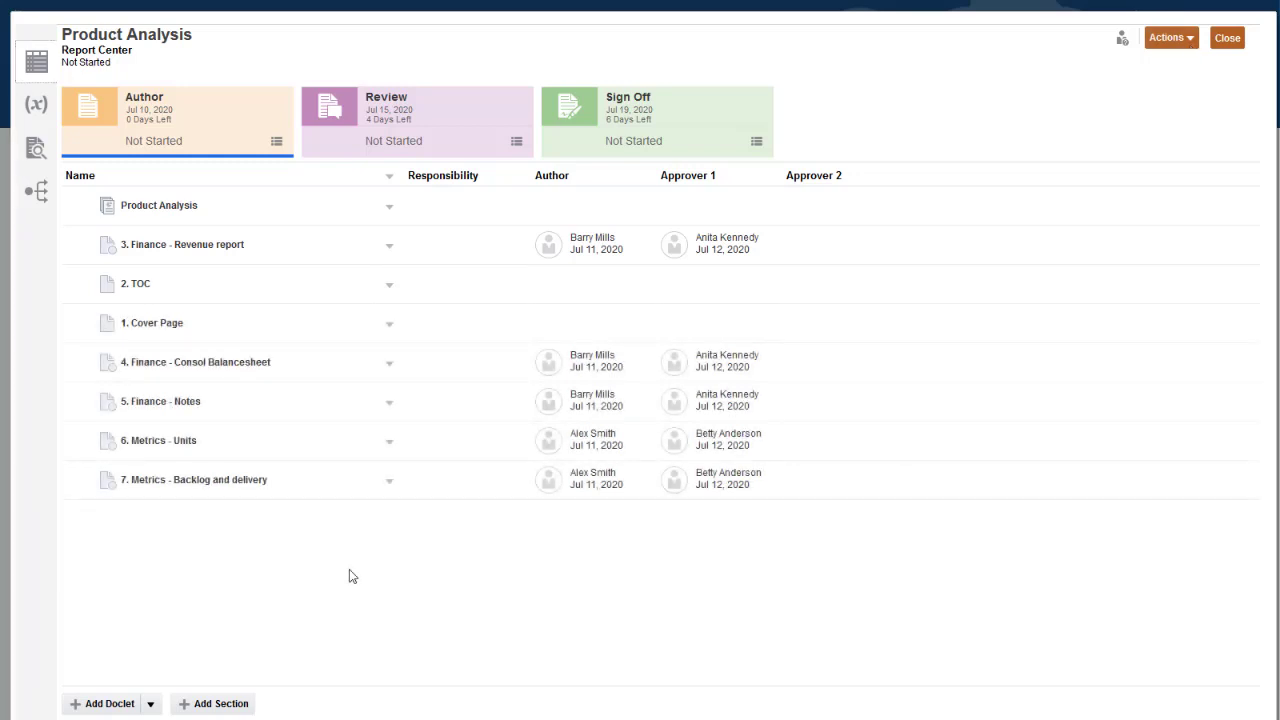
left_click(234, 327)
left_click_drag(234, 328, 230, 266)
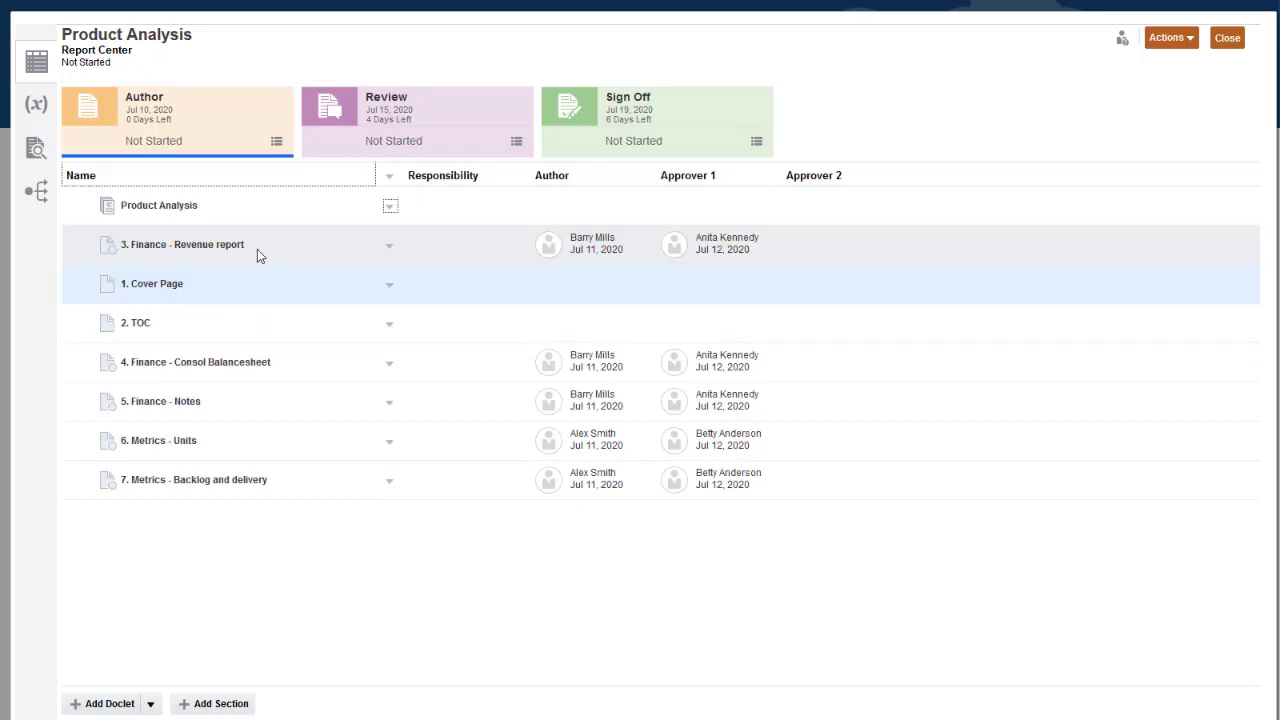
left_click(257, 250)
left_click_drag(257, 258, 265, 305)
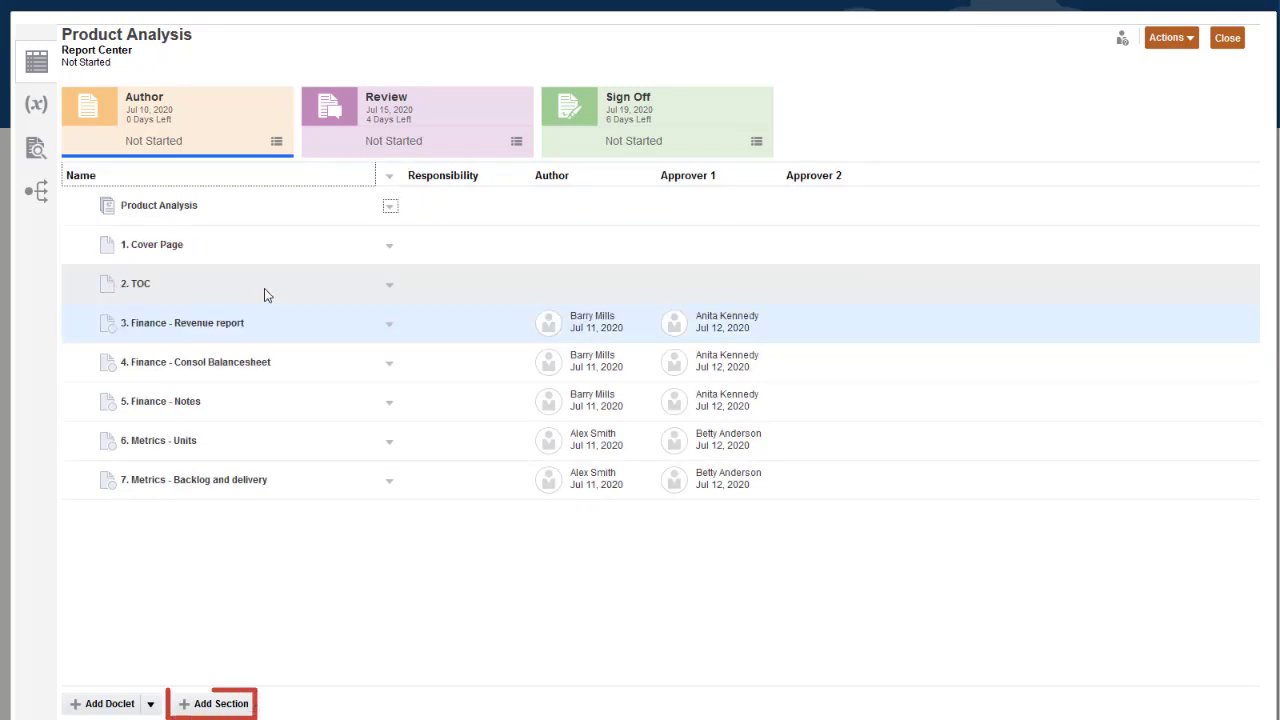
Step: Create a new package section named Metrics
left_click(210, 703)
left_click(300, 103)
type("Metrics")
Step: Make Power User the reviewer for both review cycles and save the section
left_click(340, 302)
left_click(376, 407)
type("pow*")
left_click(736, 412)
left_click(467, 459)
left_click(688, 340)
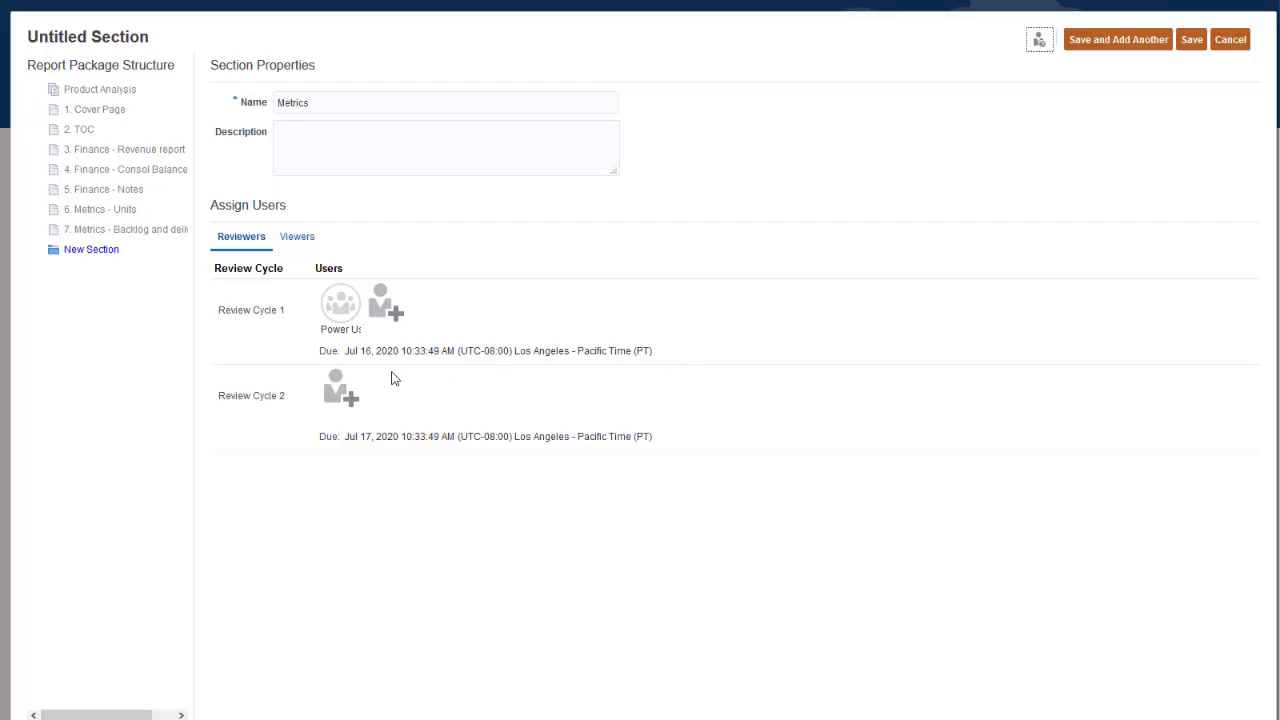
left_click(340, 388)
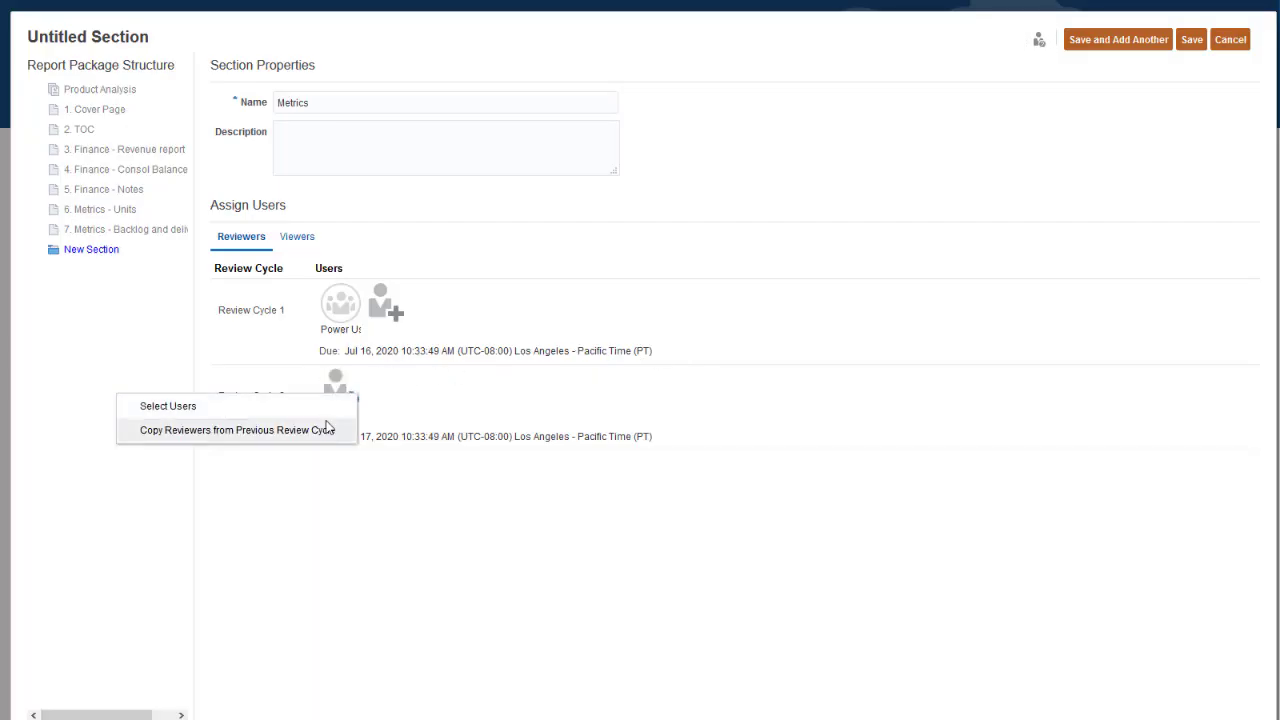
left_click(329, 430)
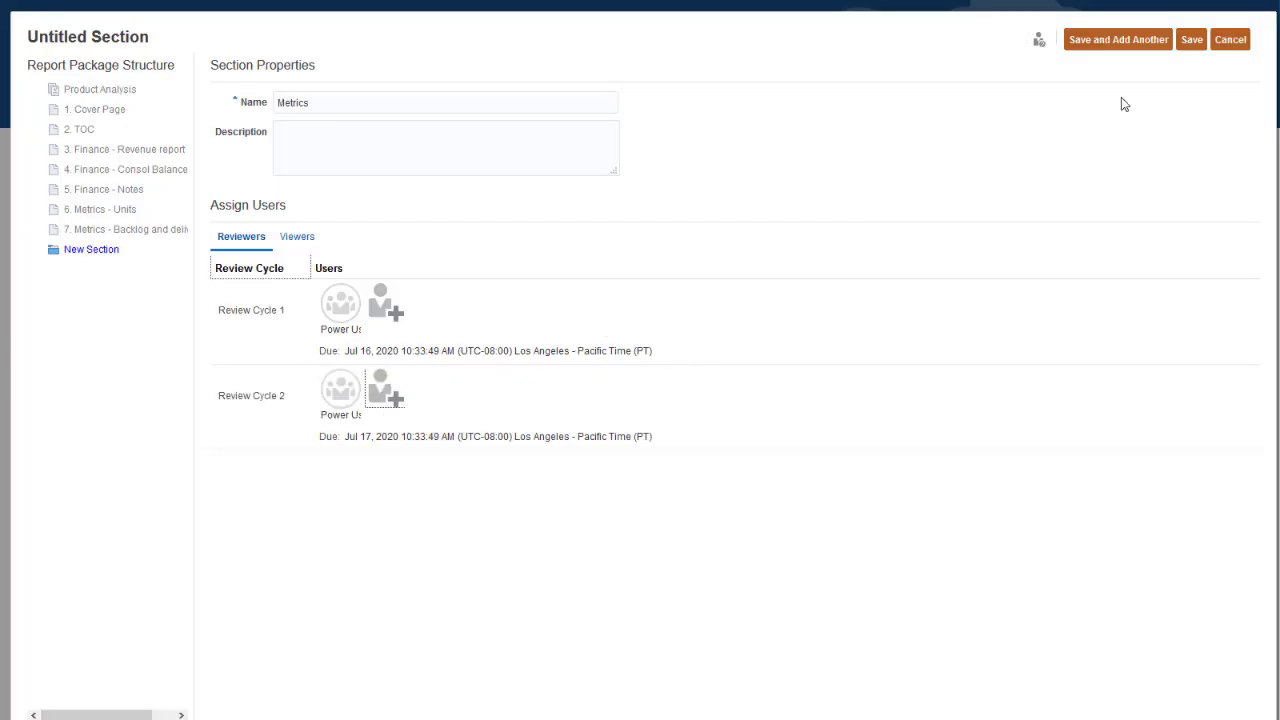
left_click(1191, 40)
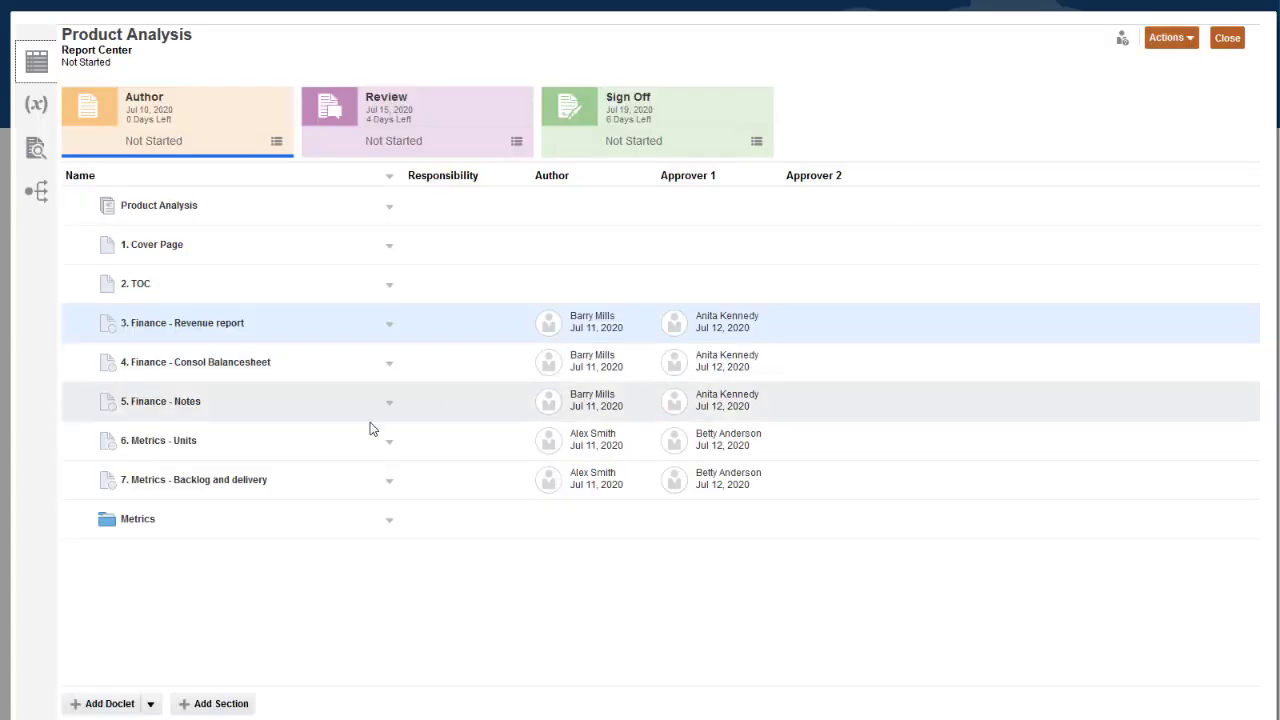
Step: Place doclets 6. Metrics - Units and 7. Metrics - Backlog and delivery inside the Metrics section as children
left_click(252, 441)
left_click(270, 479, "shift")
left_click_drag(276, 479, 157, 517)
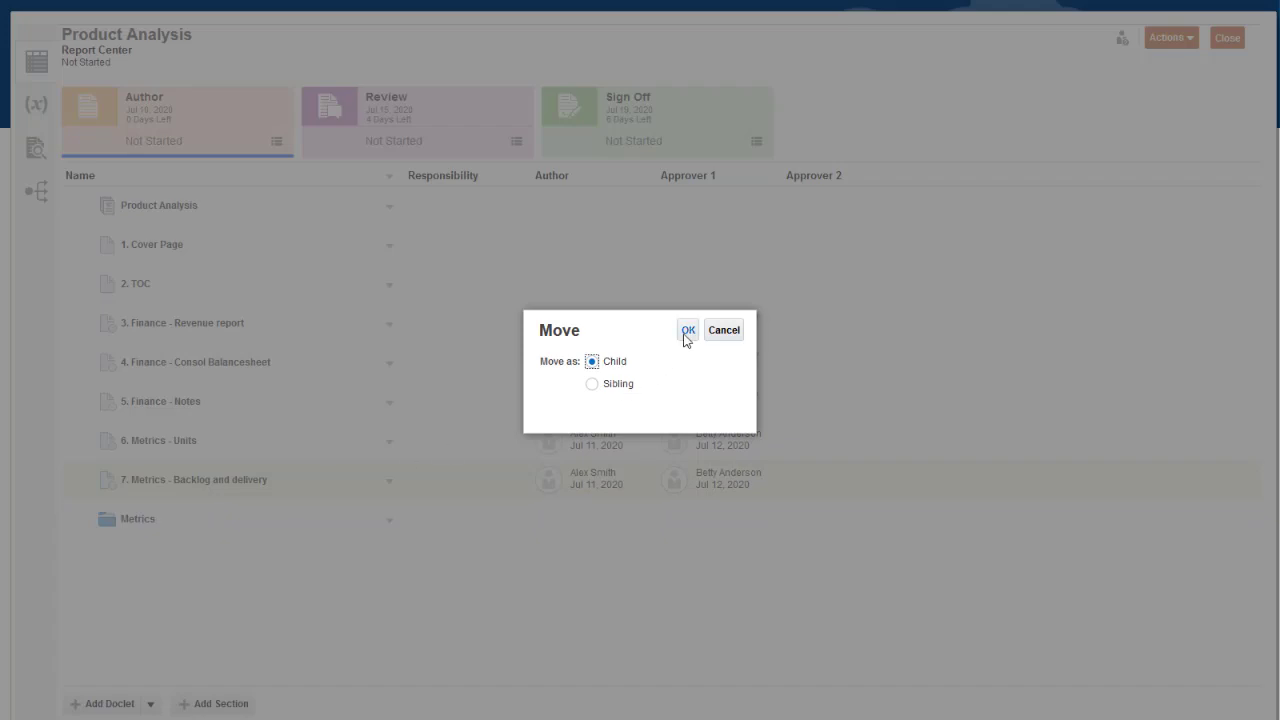
left_click(688, 331)
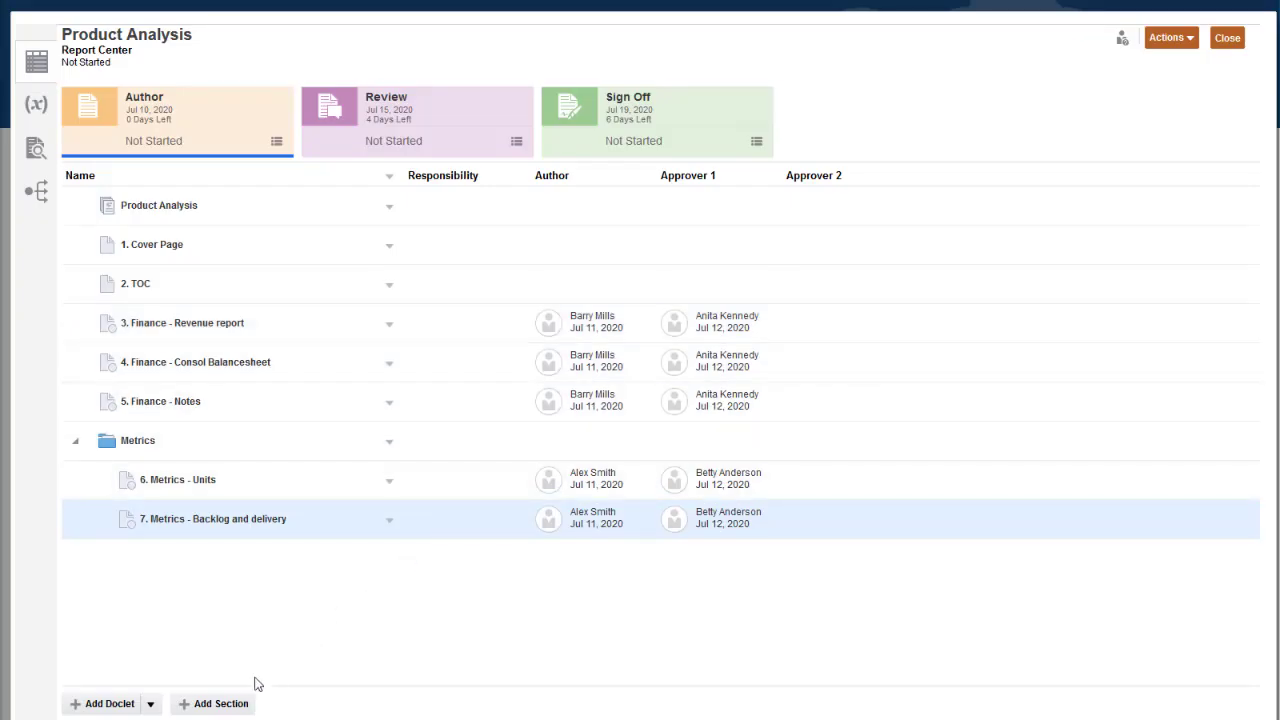
Step: Add and save a new section named 'Finance'
left_click(224, 704)
left_click(312, 110)
type("Finance")
left_click(1190, 46)
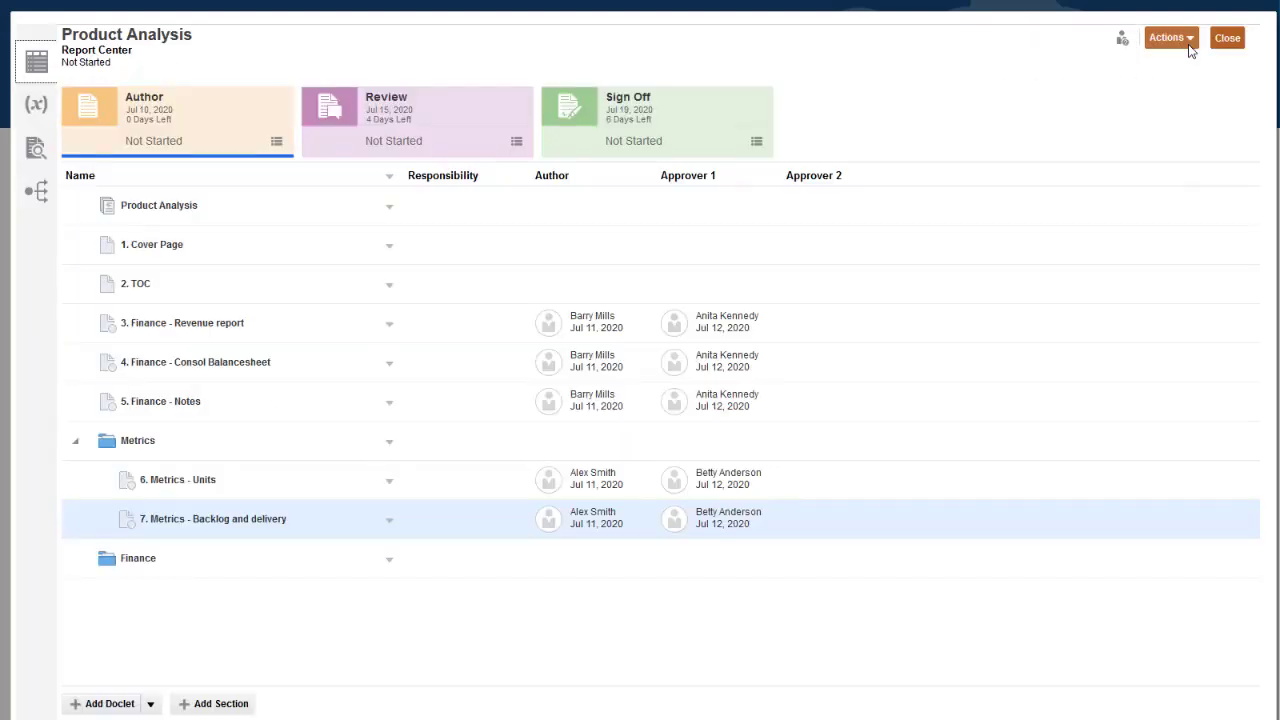
Step: Place doclets 3–5 (Revenue, Consol Balancesheet, Notes) inside the Finance section as children
left_click(291, 330)
left_click(290, 366, "ctrl")
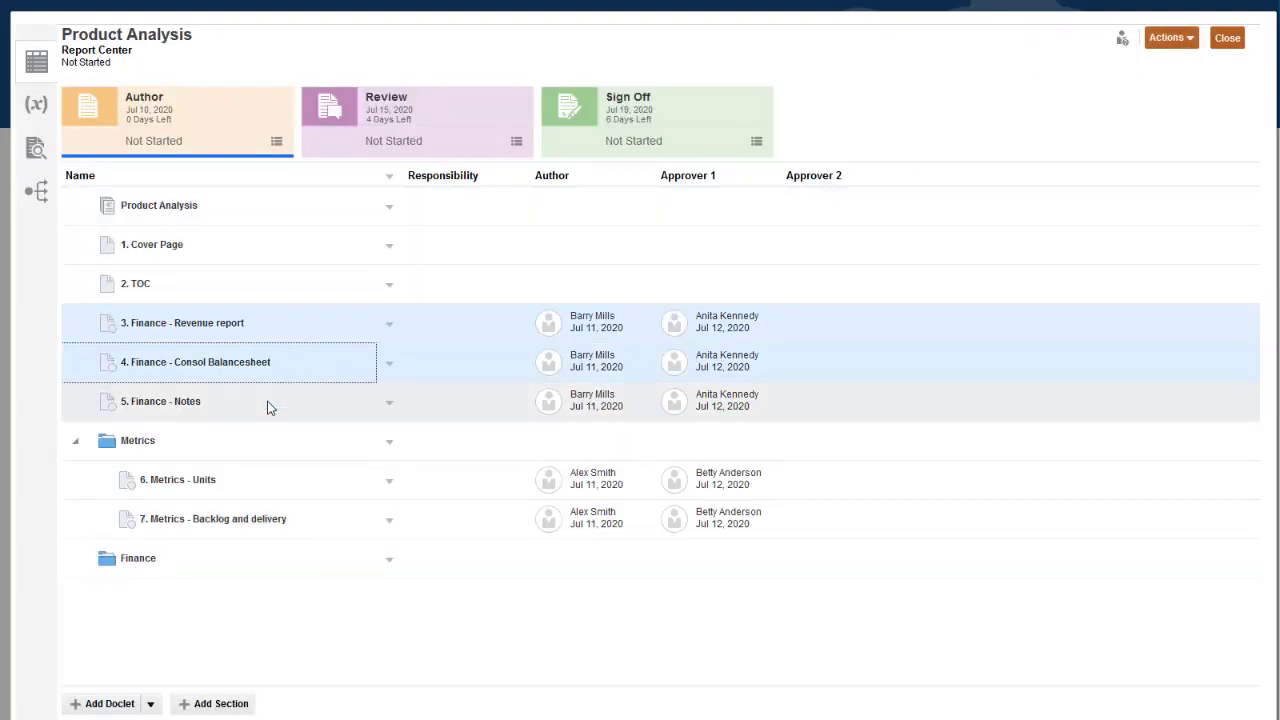
left_click(271, 405, "ctrl")
left_click_drag(262, 410, 154, 560)
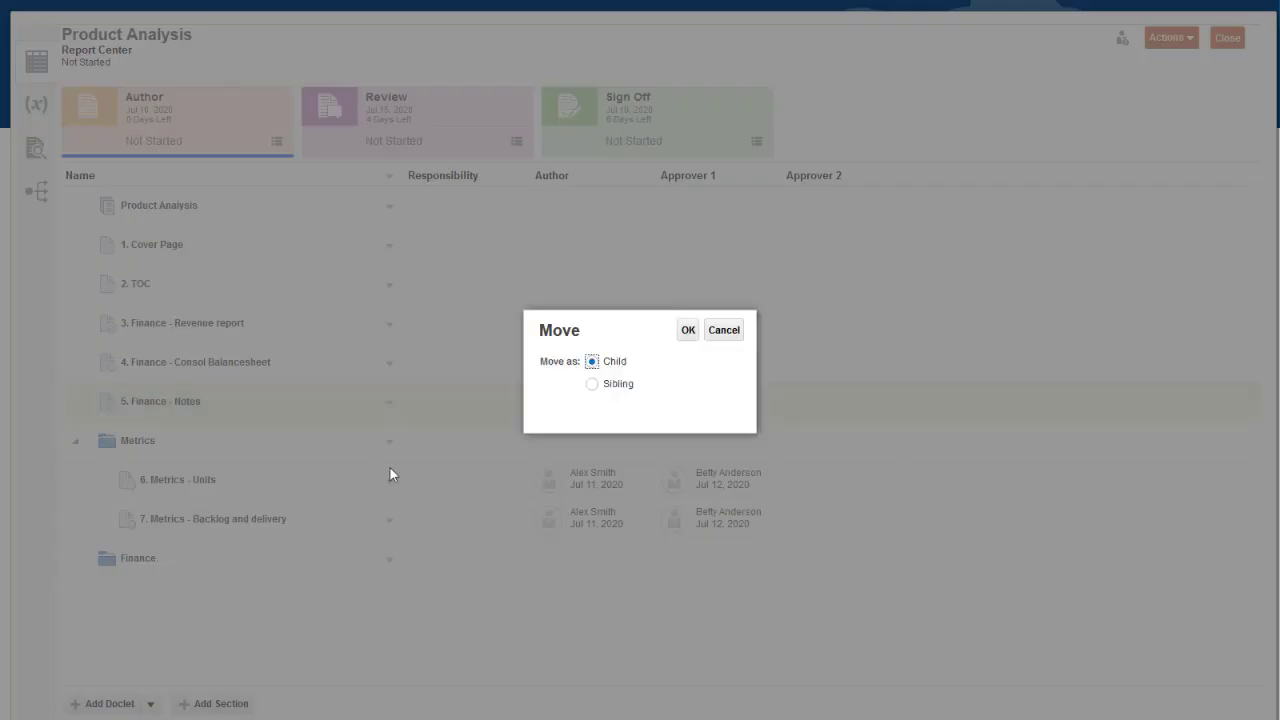
left_click(688, 330)
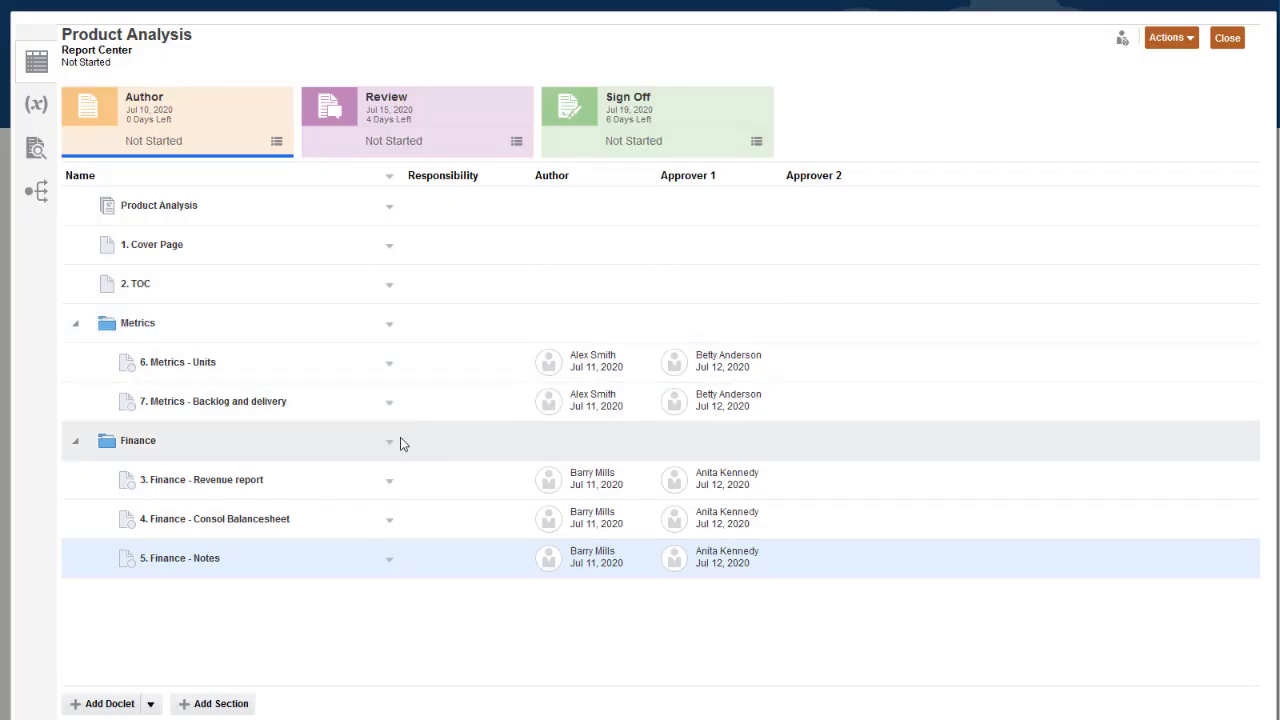
Step: Move the Finance section up so it precedes the Metrics section
left_click(389, 441)
mouse_move(465, 560)
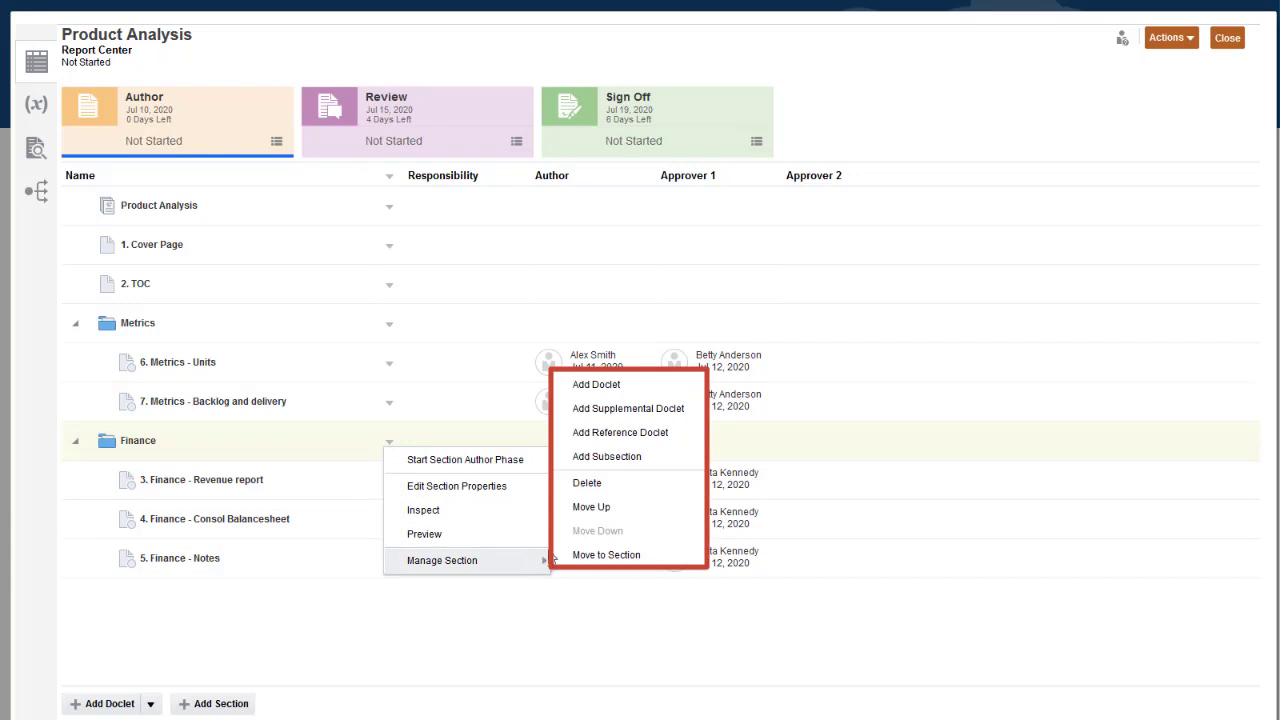
left_click(590, 507)
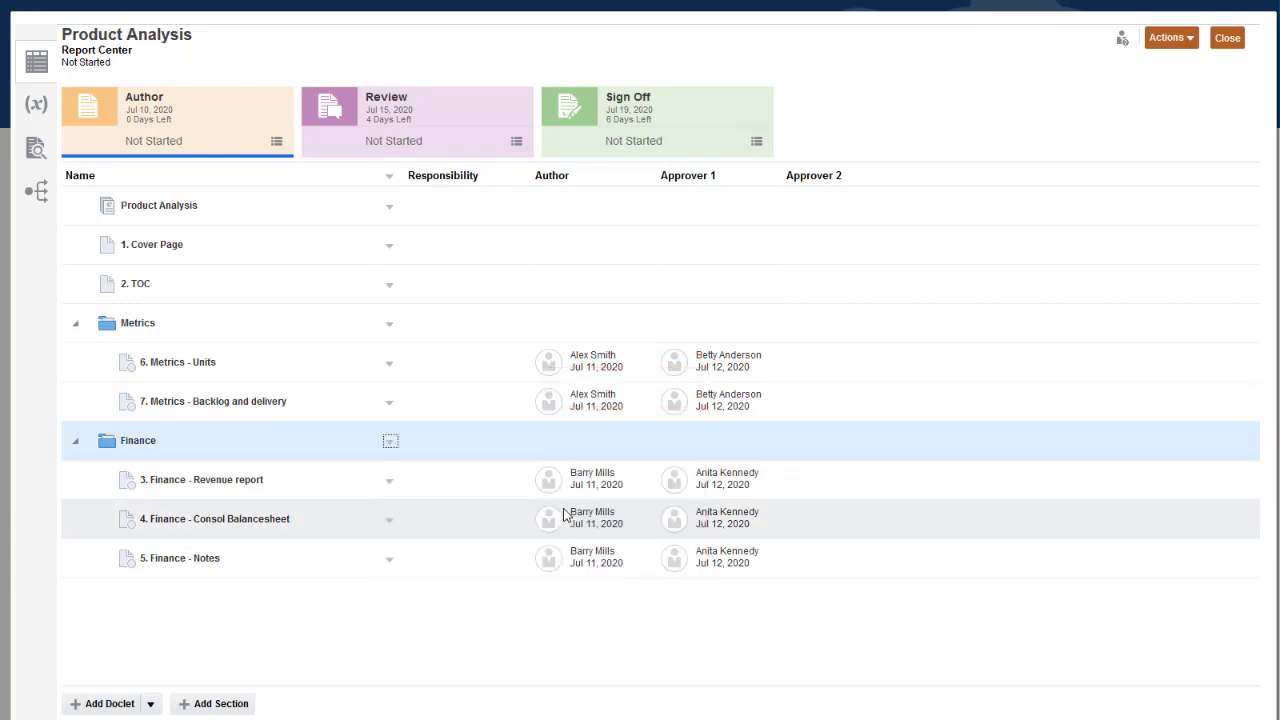
left_click(390, 404)
mouse_move(440, 521)
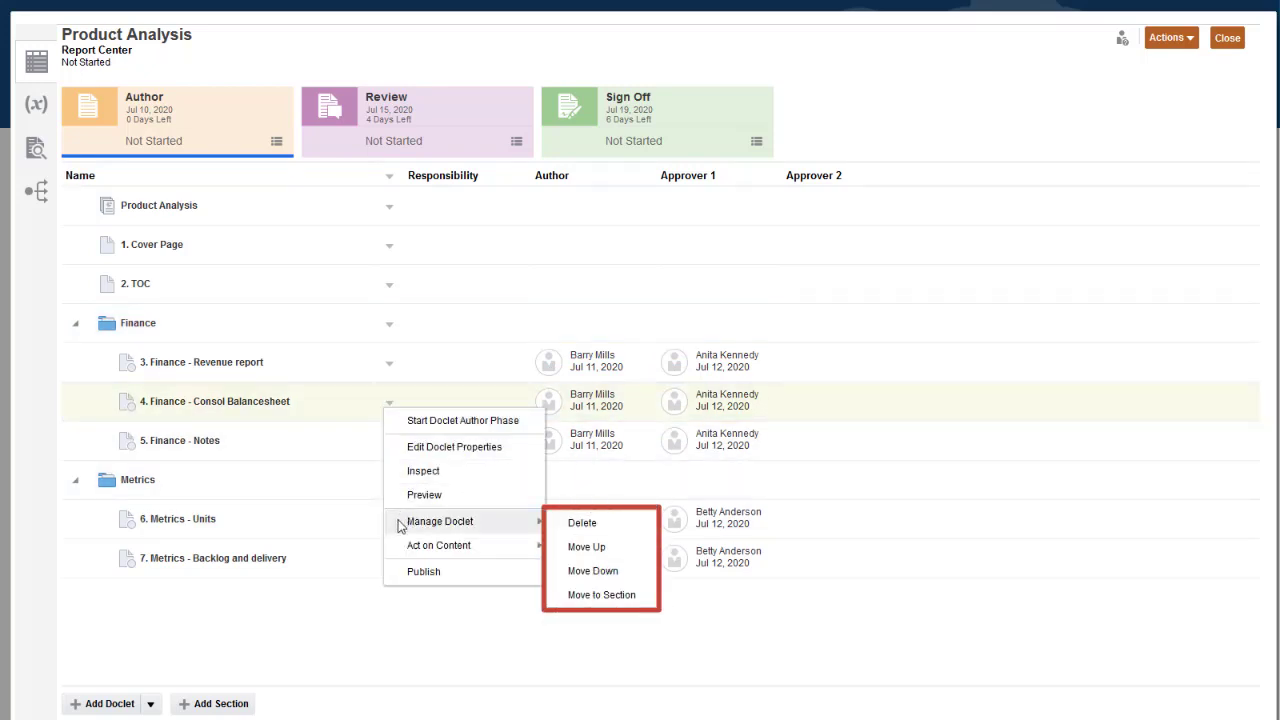